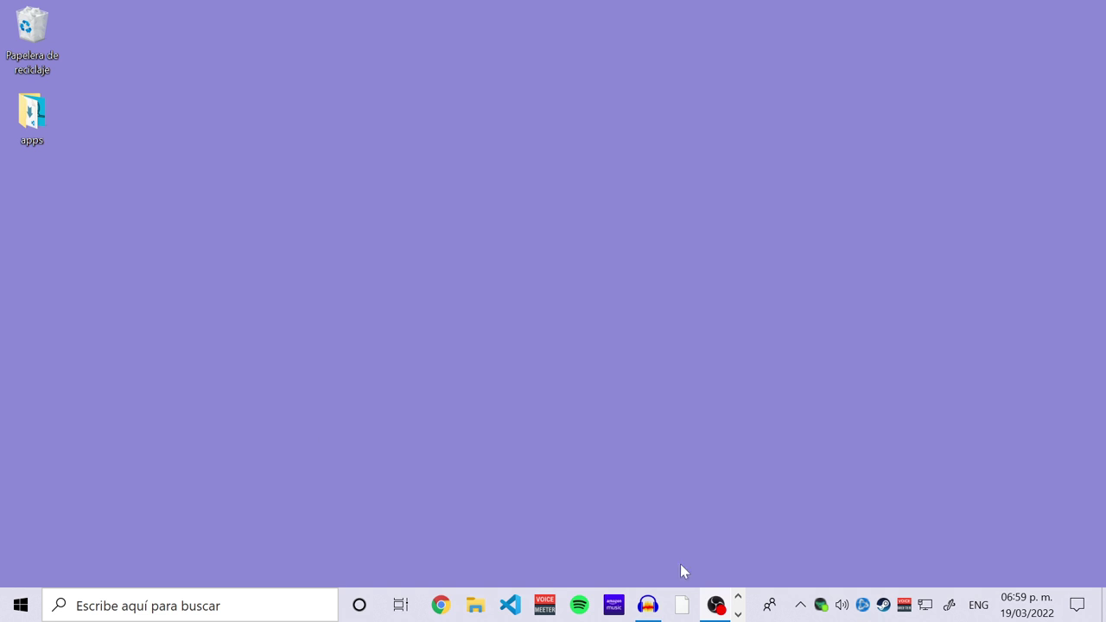
Open File Explorer and go to Este equipo to show the computer's drives.
left_click(475, 605)
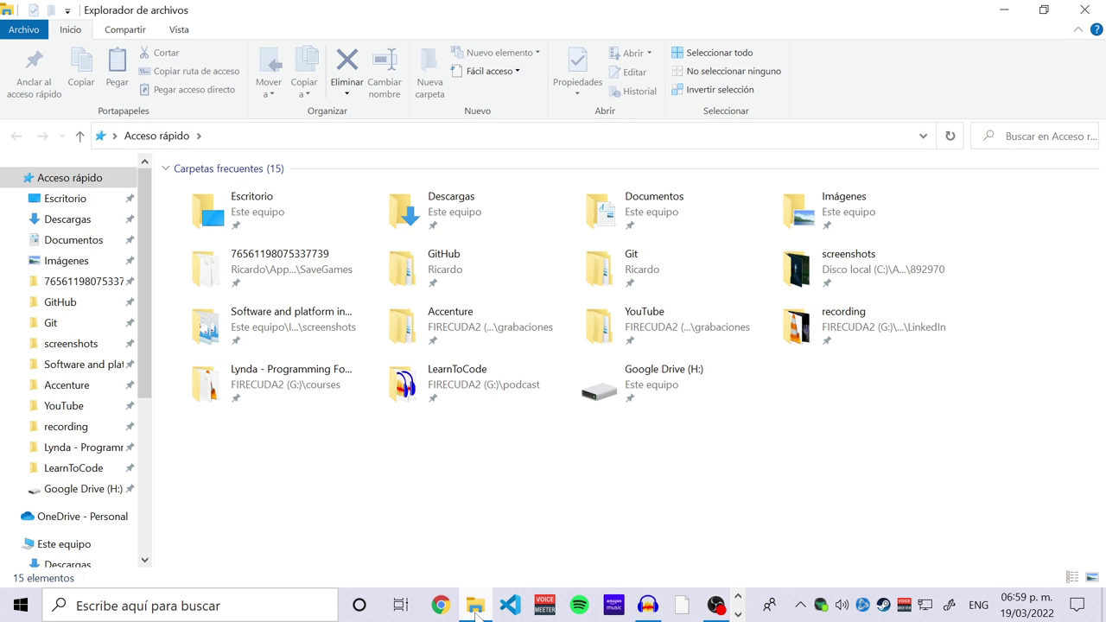
left_click_drag(142, 375, 134, 535)
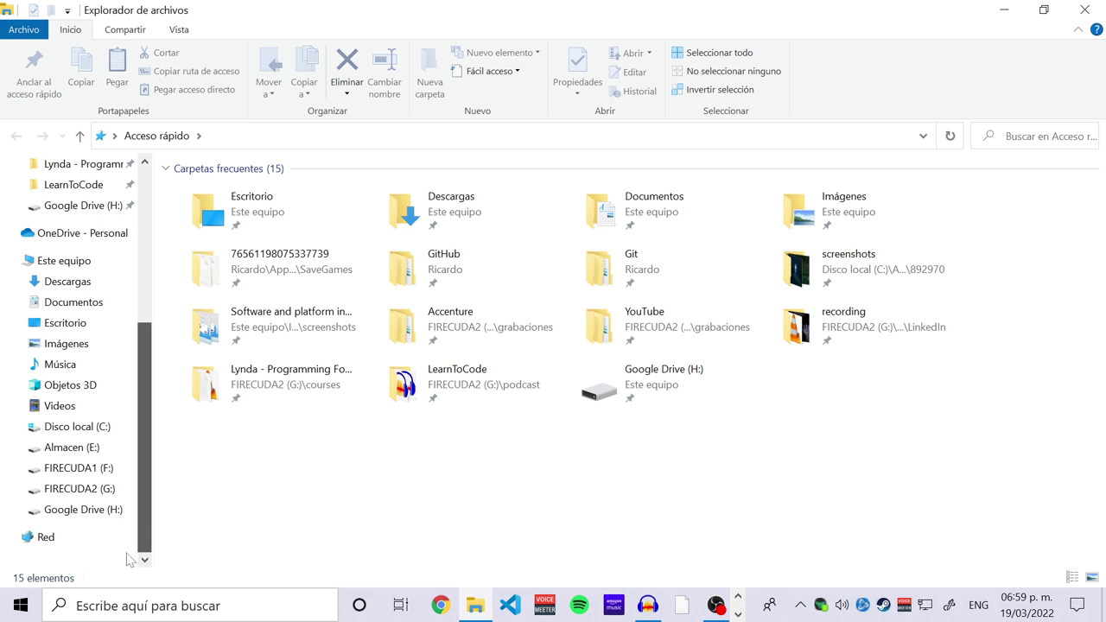
left_click(52, 262)
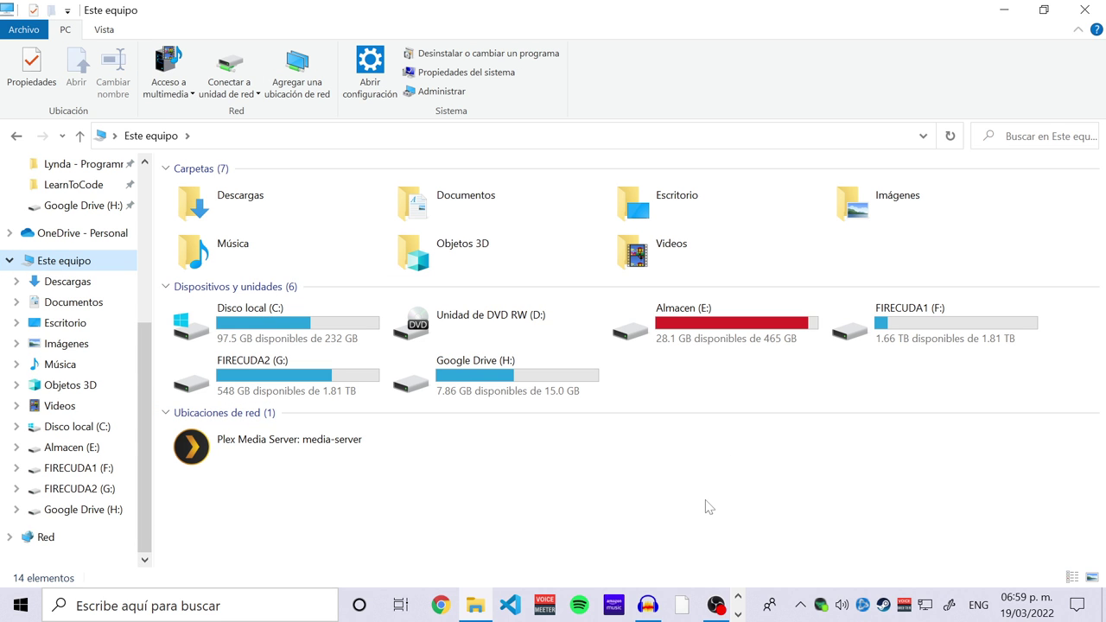
Look at the FIRECUDA1 (F:) drive's available commands and folder contents, and return to Este equipo.
left_click(947, 323)
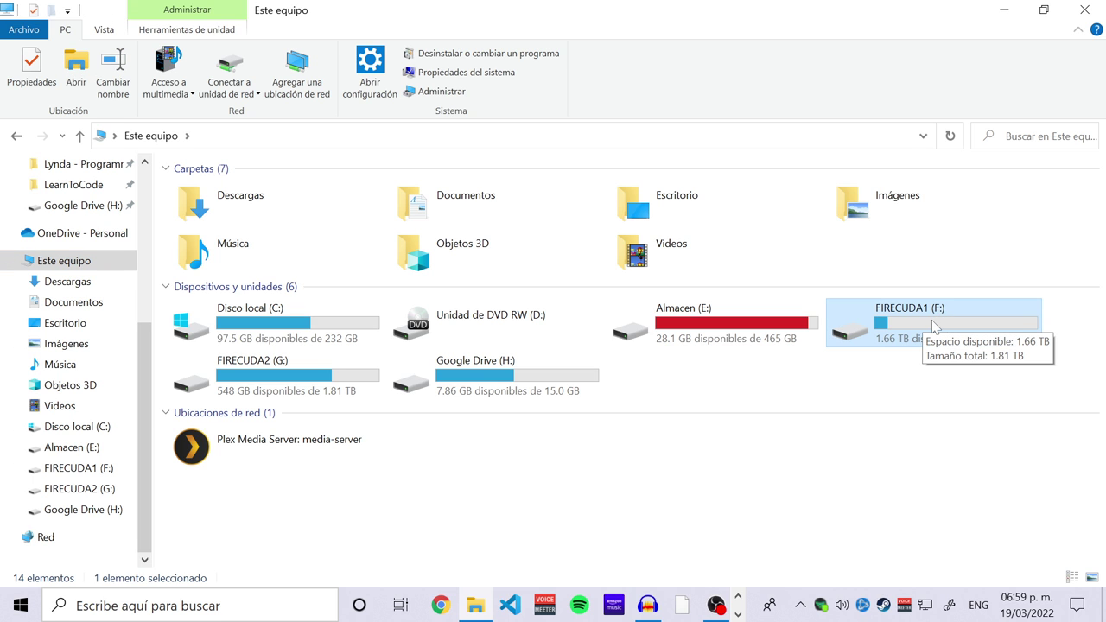
right_click(916, 326)
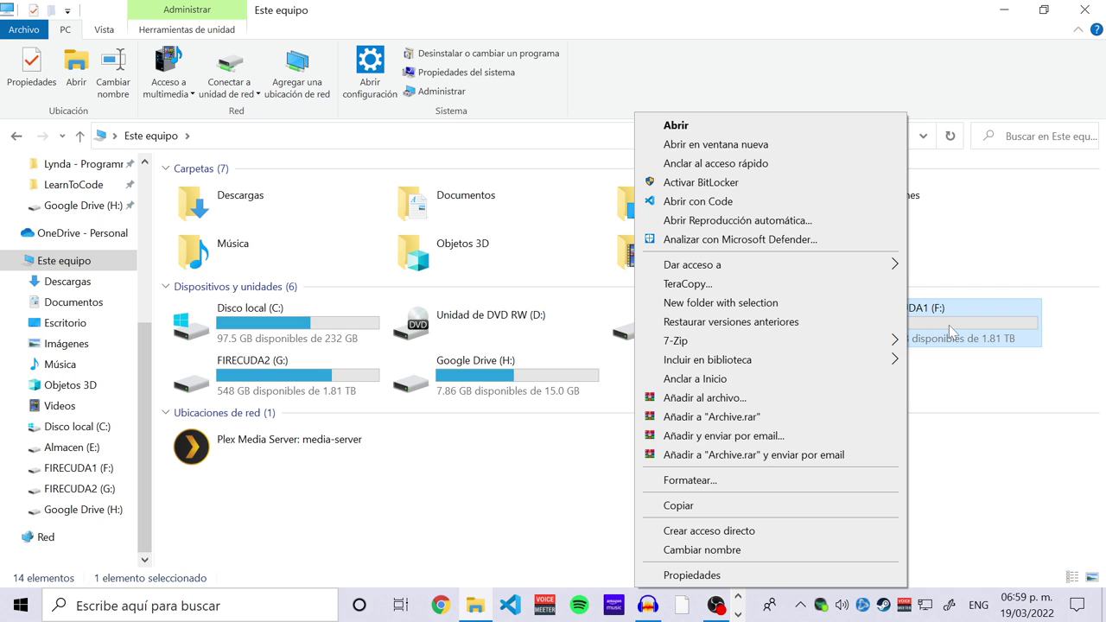
left_click(949, 327)
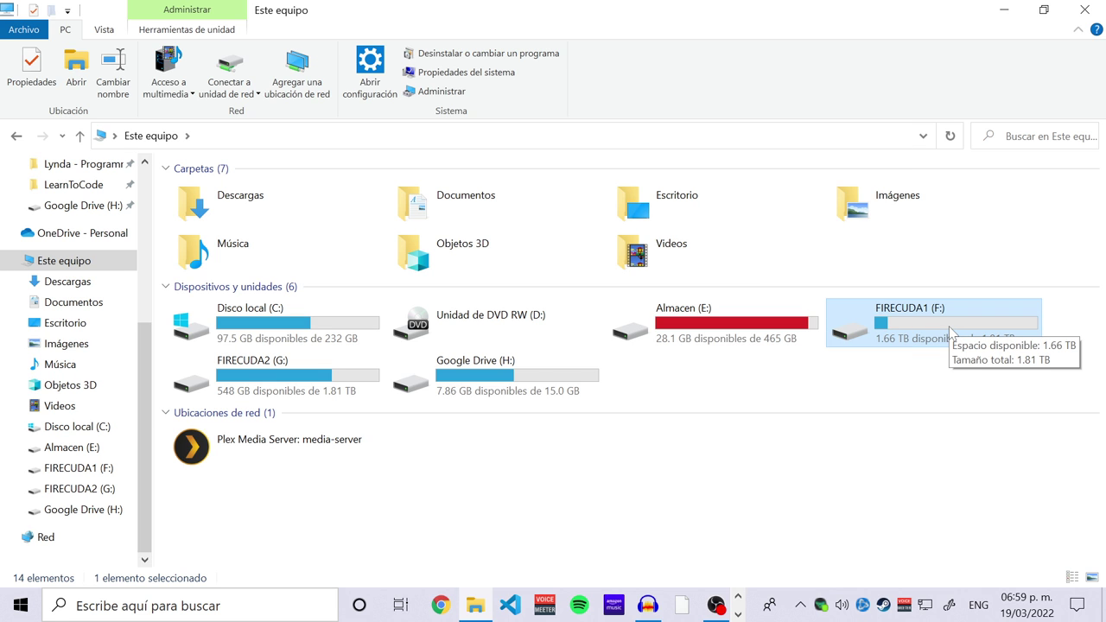
right_click(932, 327)
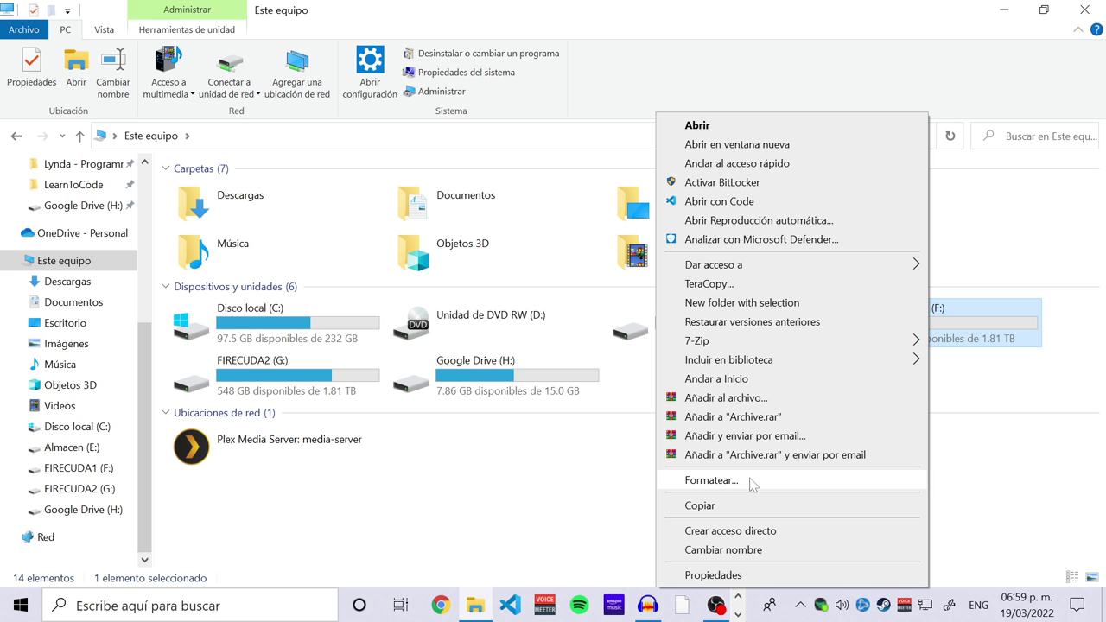
left_click(981, 335)
right_click(926, 328)
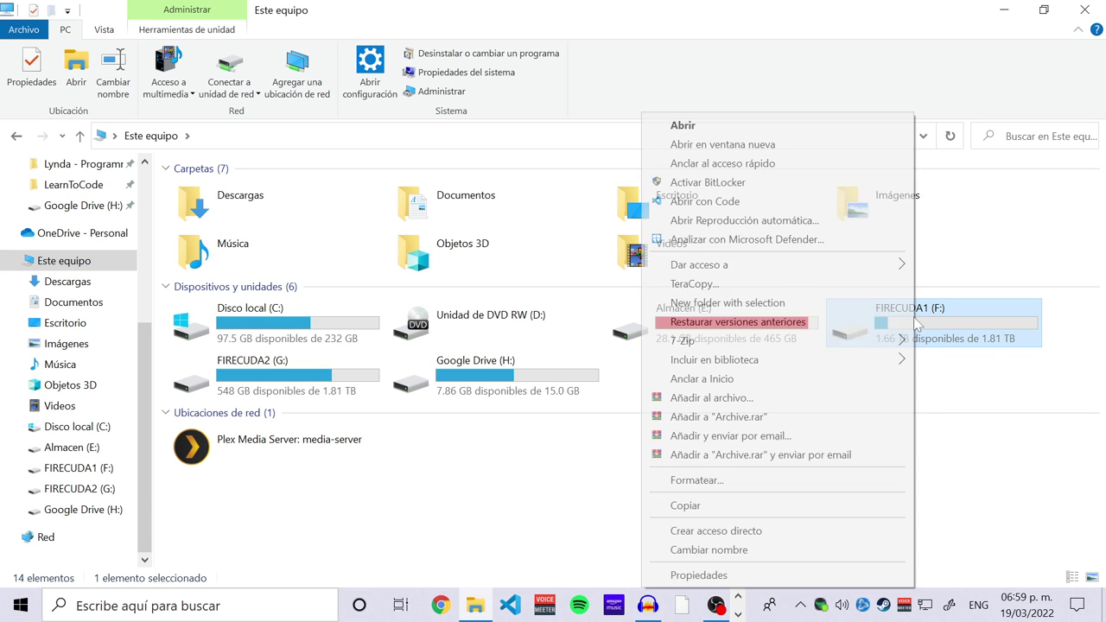
left_click(980, 322)
double_click(979, 321)
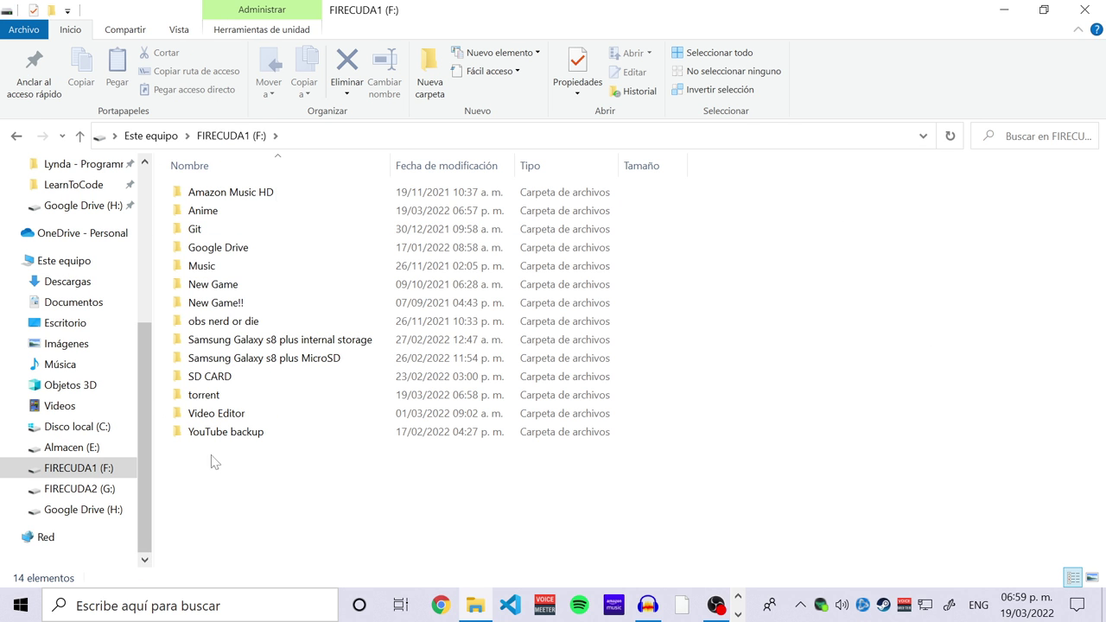
left_click(151, 136)
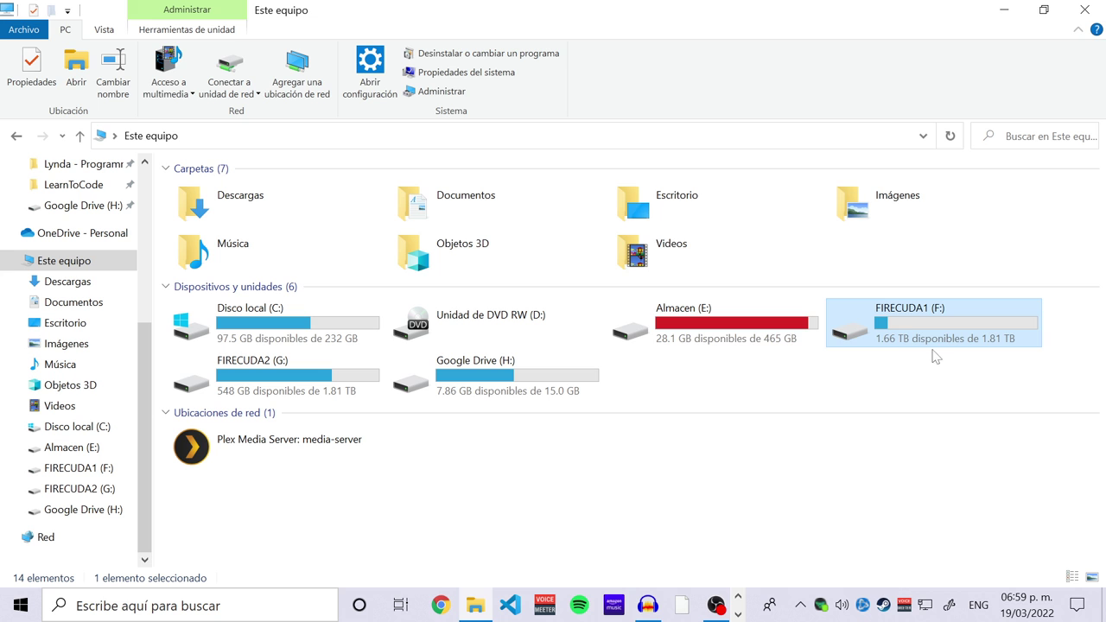
Open the properties of the FIRECUDA1 (F:) drive and launch its optimization and defragmentation tool.
right_click(898, 321)
left_click(938, 317)
right_click(937, 317)
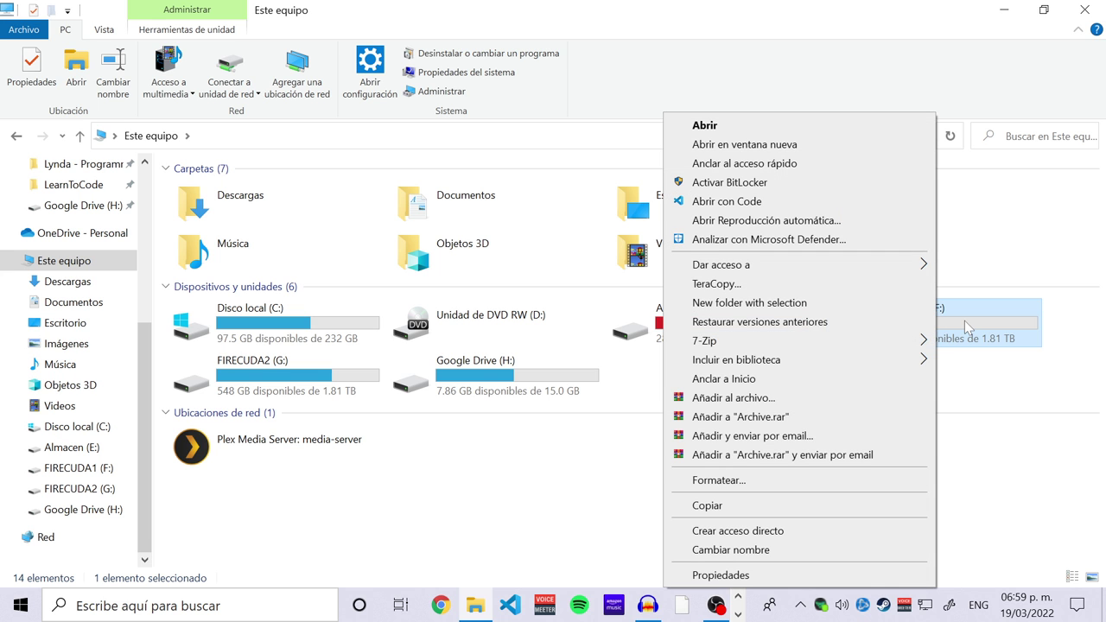
left_click(965, 320)
right_click(923, 318)
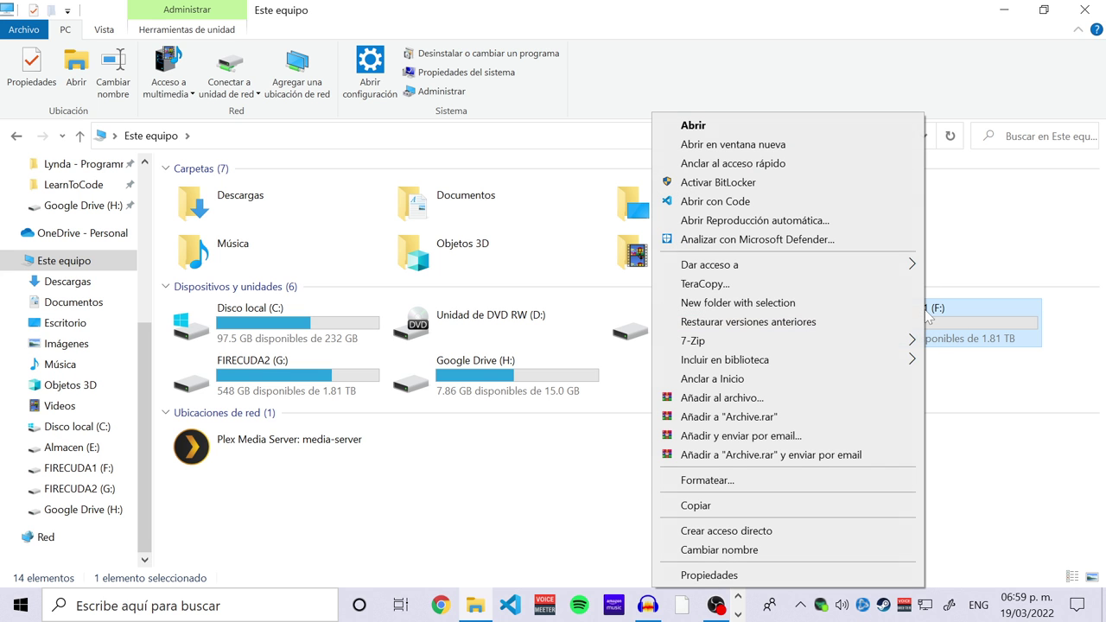
left_click(730, 575)
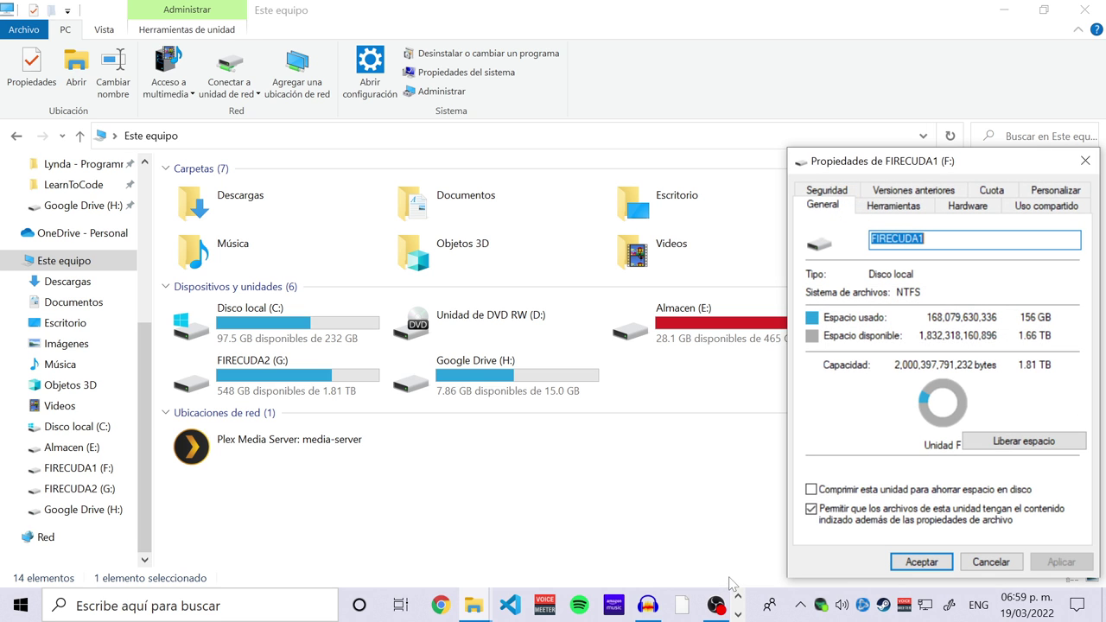
left_click(892, 211)
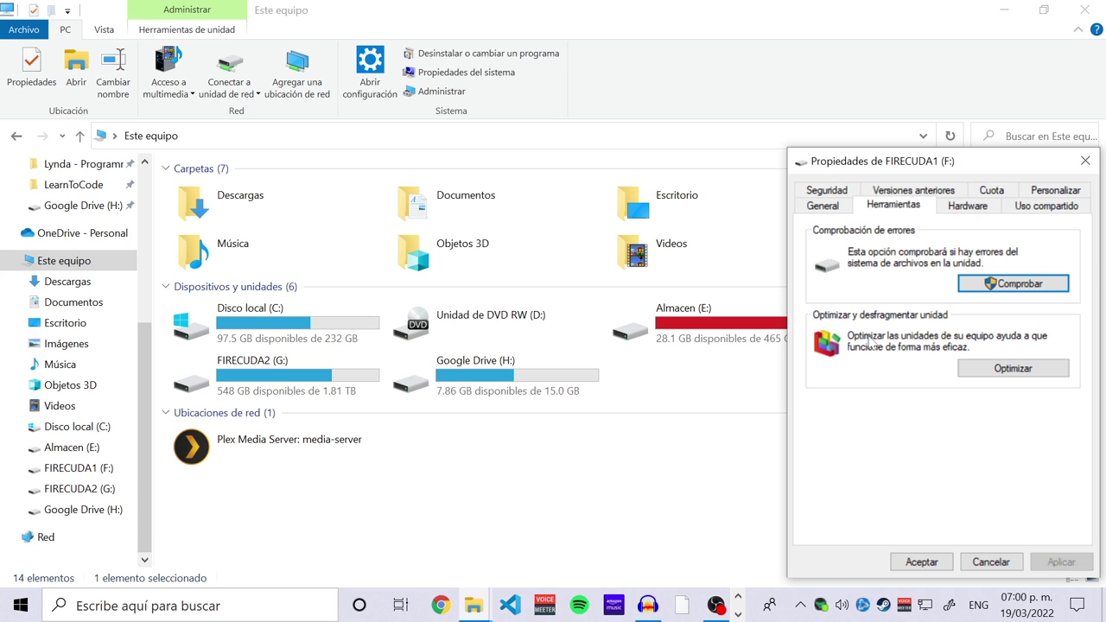
left_click(1007, 374)
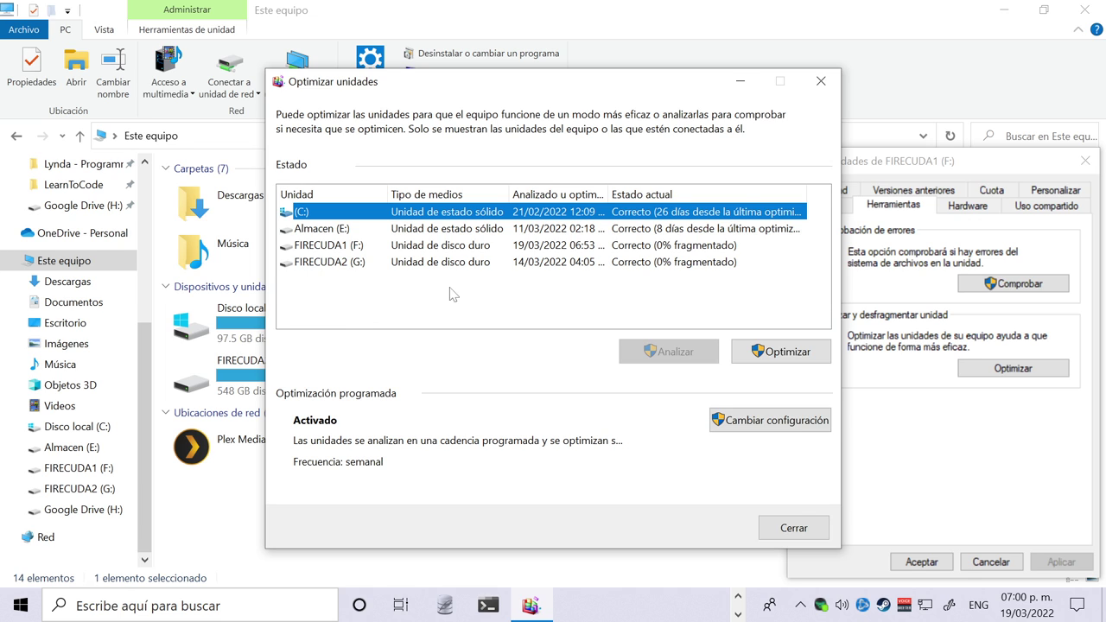
Optimize the FIRECUDA1 (F:) drive and close the optimization and properties windows.
left_click(358, 250)
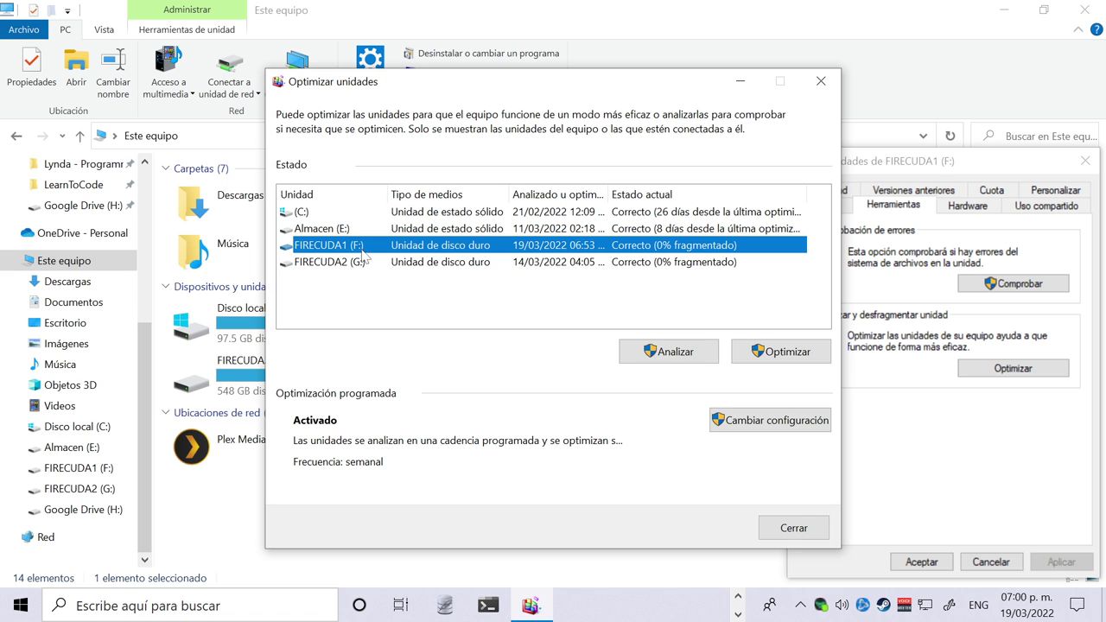
left_click(787, 355)
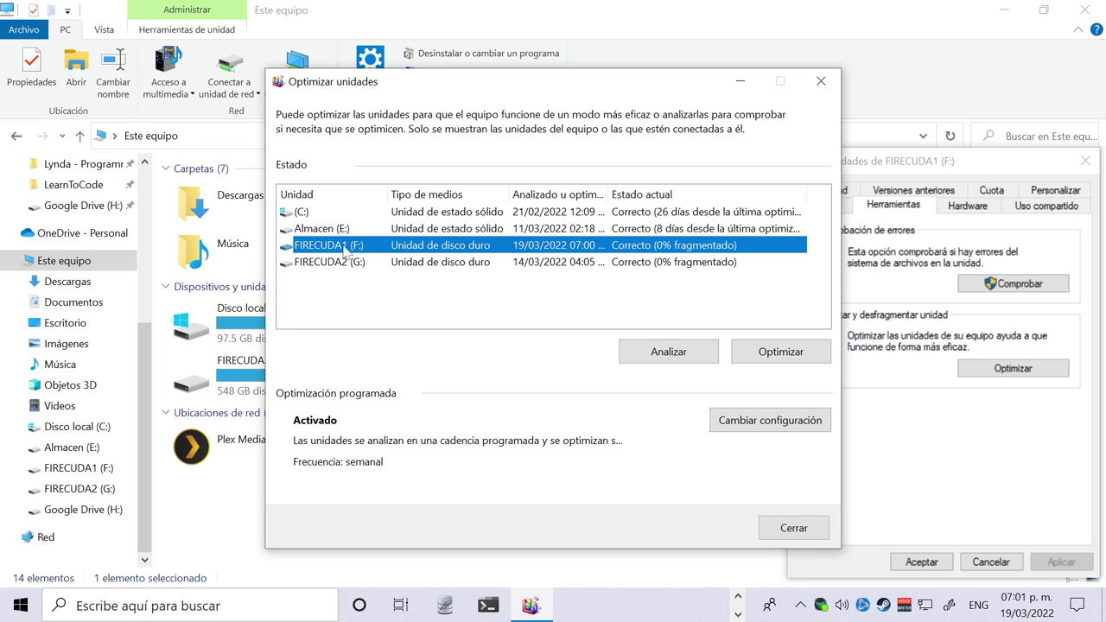
left_click(803, 533)
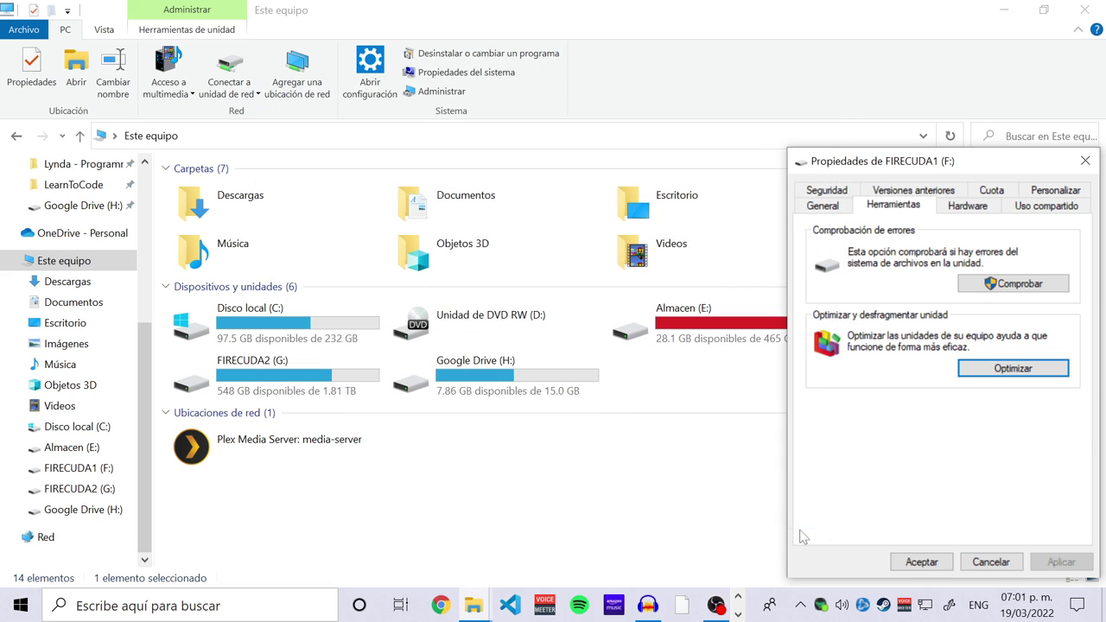
left_click(935, 562)
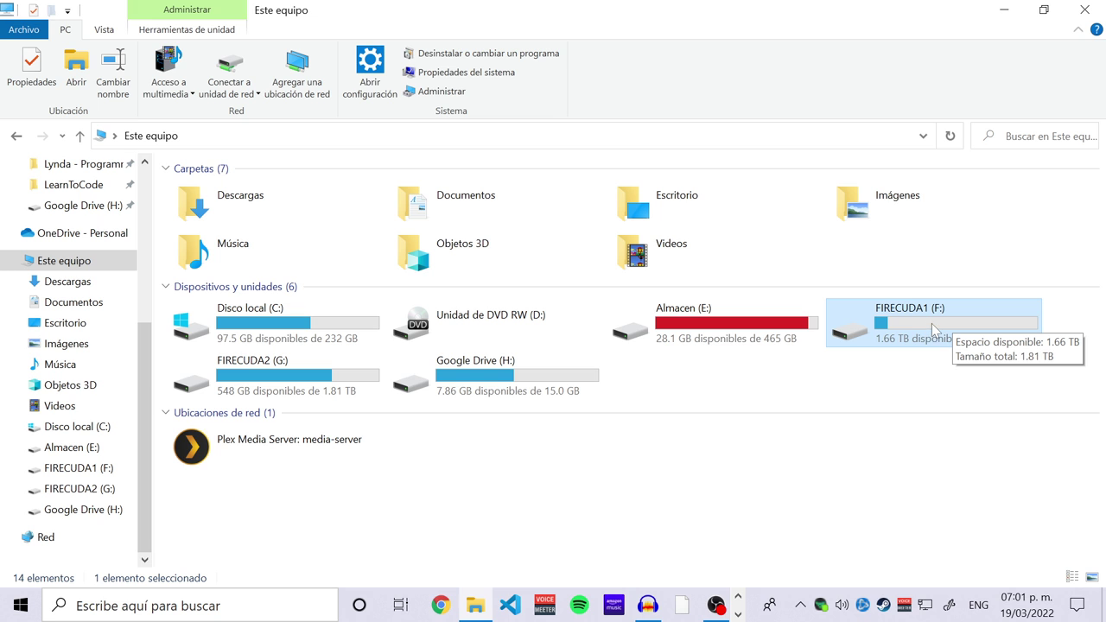
Close File Explorer, search Windows for "parti" and open Crear y formatear particiones del disco duro.
left_click(1102, 5)
left_click(20, 607)
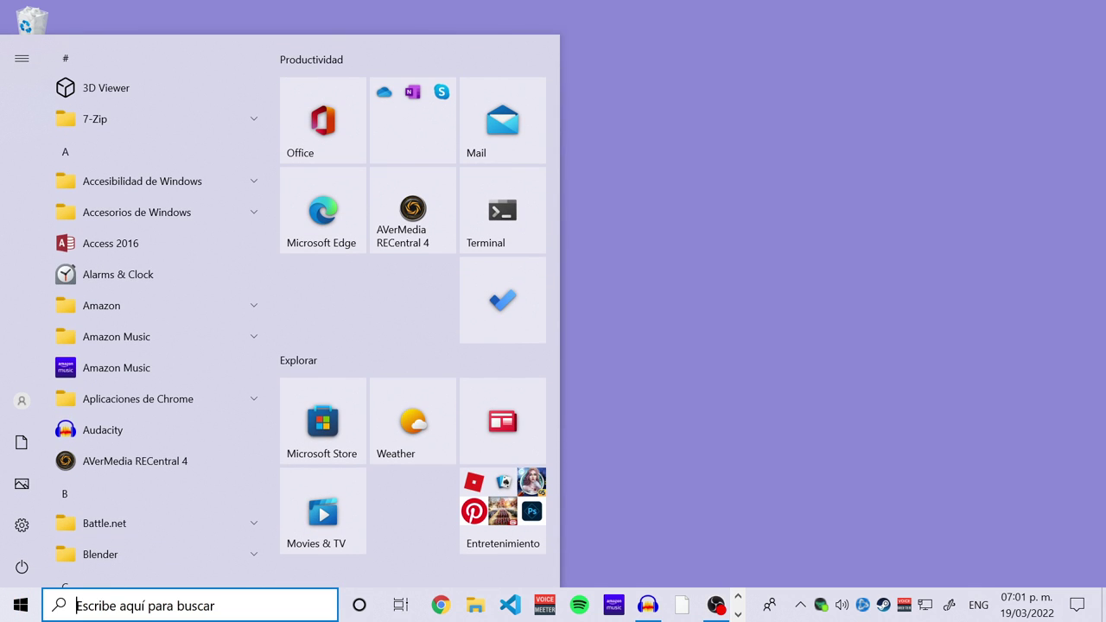
type("parti")
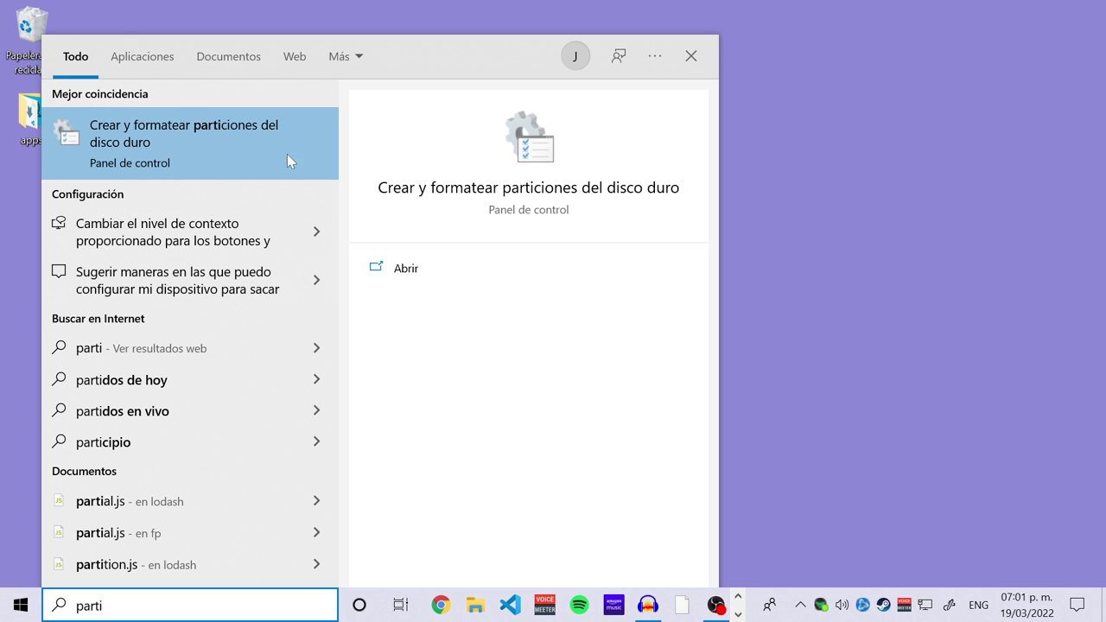
left_click(170, 153)
left_click(706, 79)
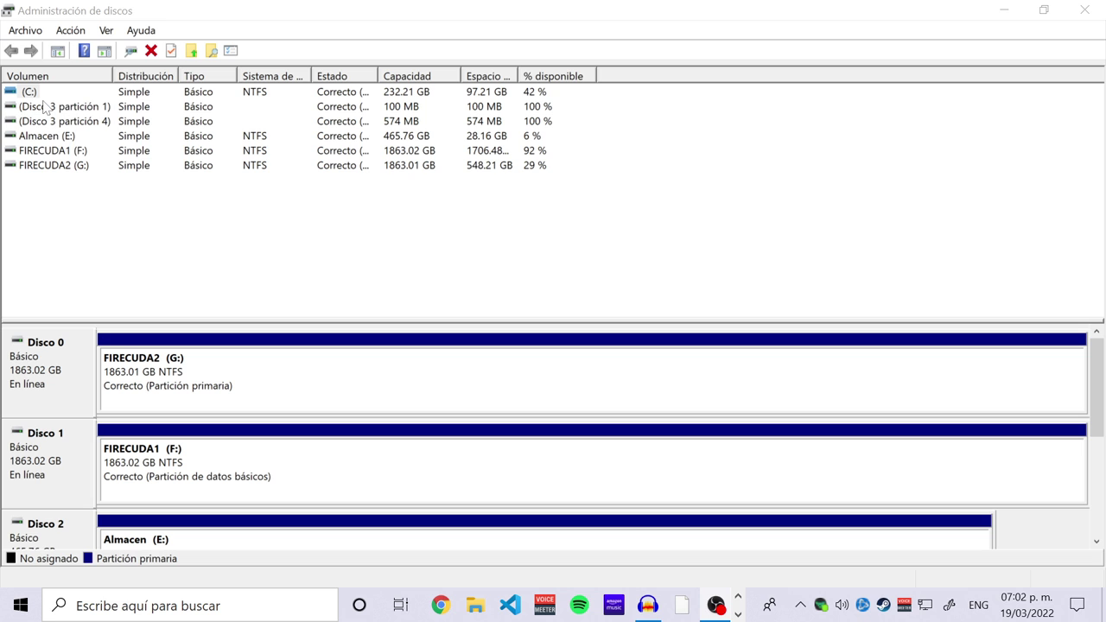
Enlarge the graphical disk view and widen the Espacio disponible column to fit its contents.
left_click_drag(148, 319, 147, 186)
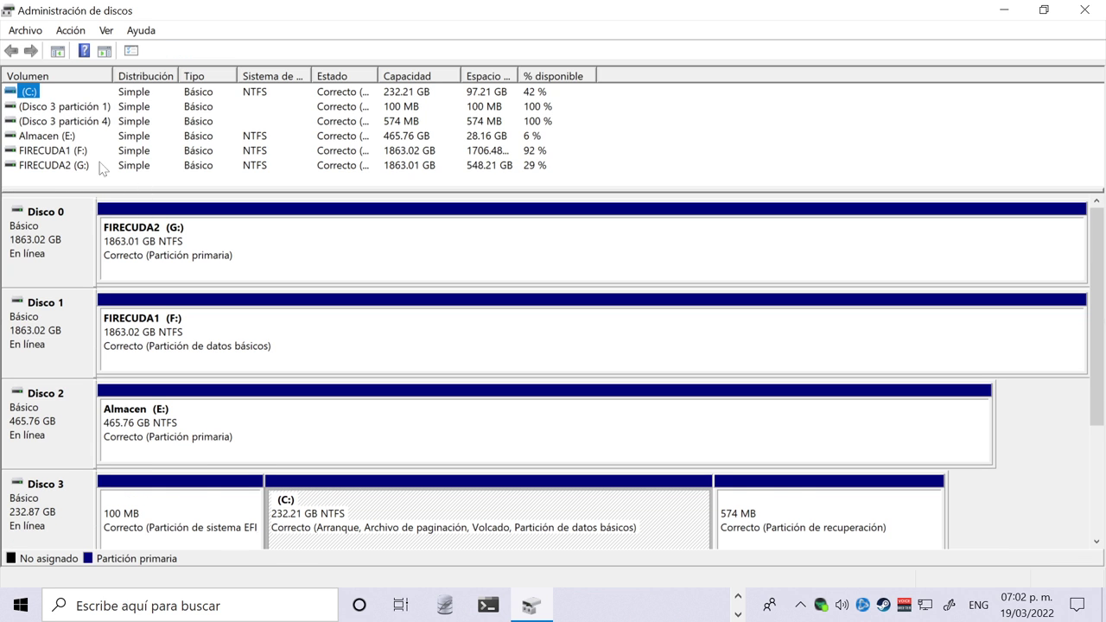
left_click(69, 152)
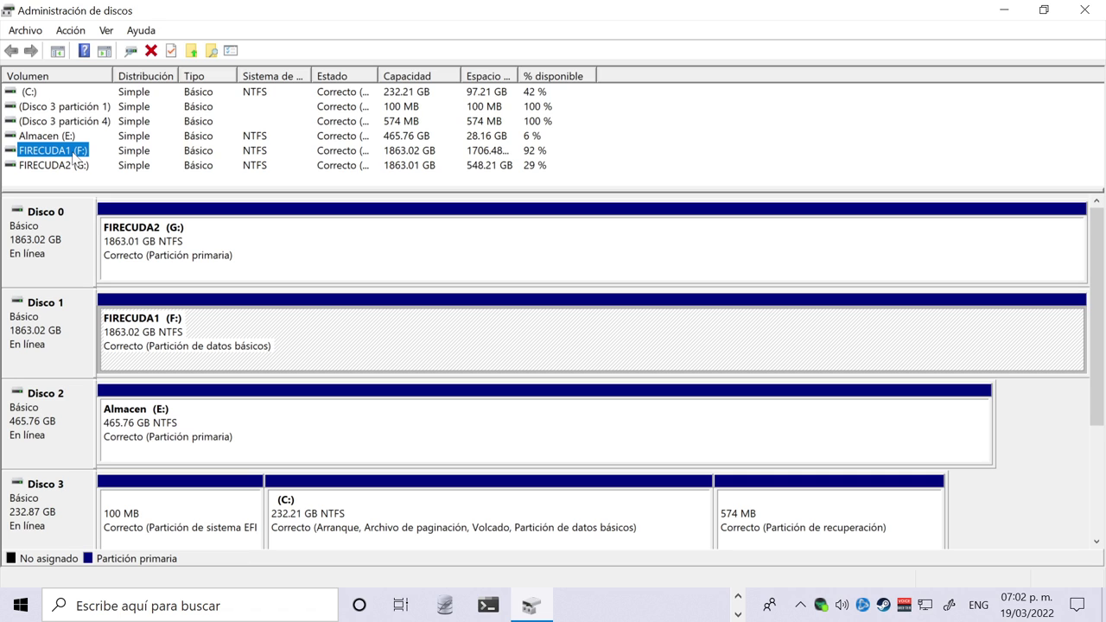
left_click(504, 154)
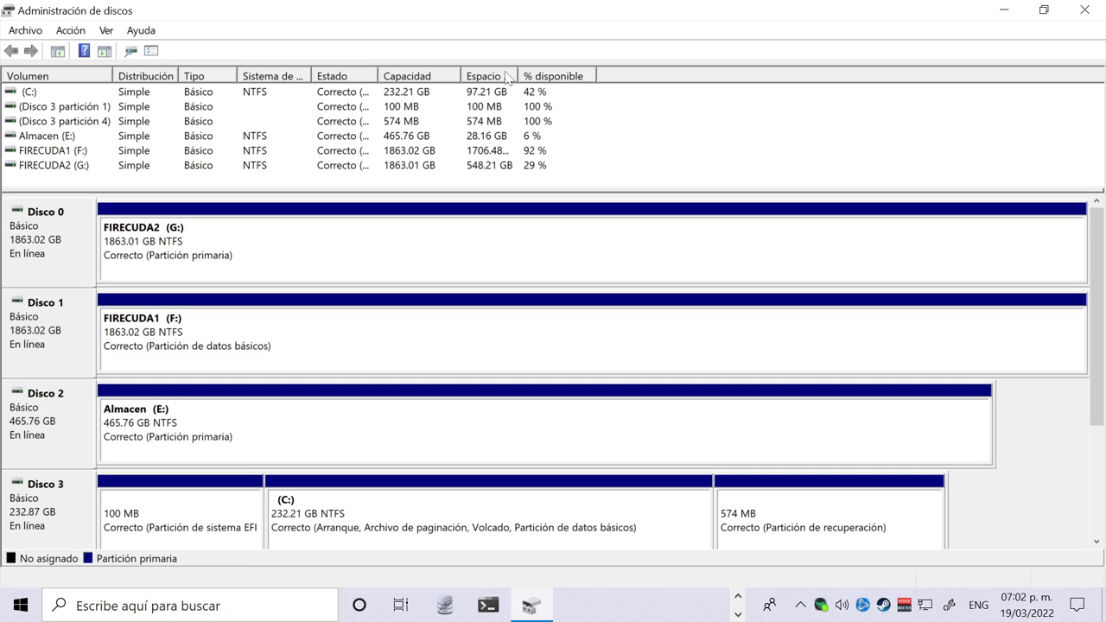
double_click(521, 76)
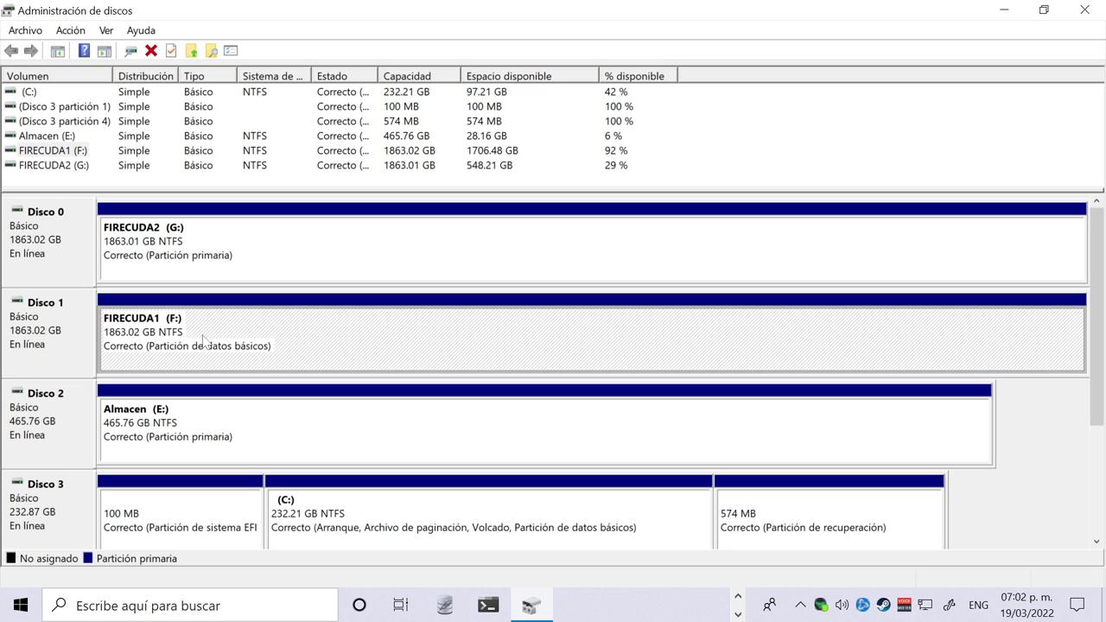
Shrink the FIRECUDA1 (F:) volume on Disco 1 by 1000 MB.
right_click(471, 333)
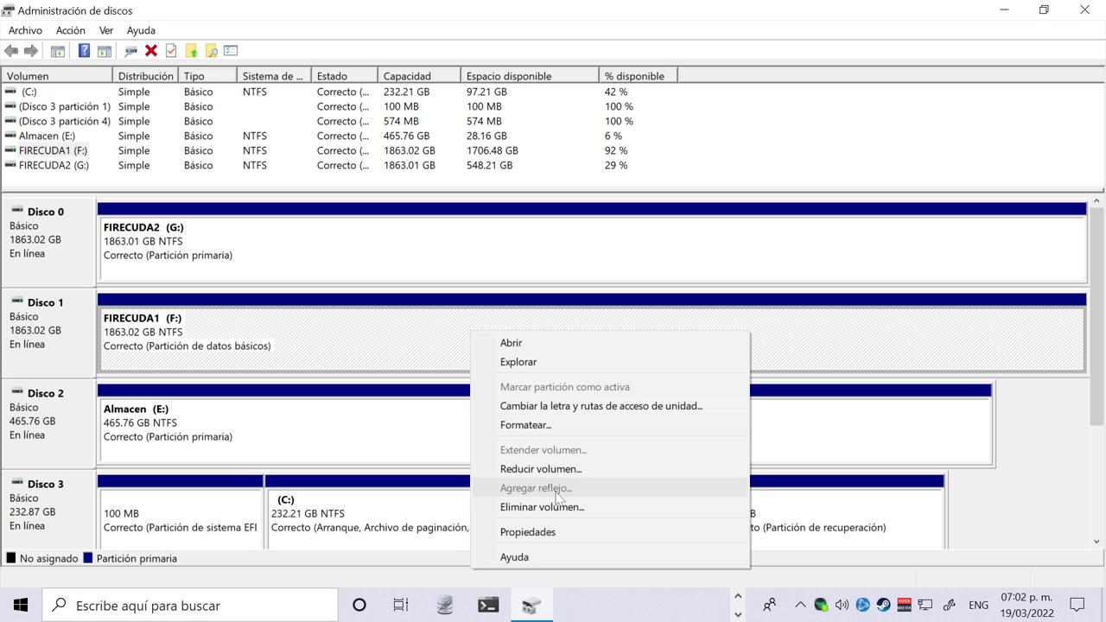
left_click(851, 335)
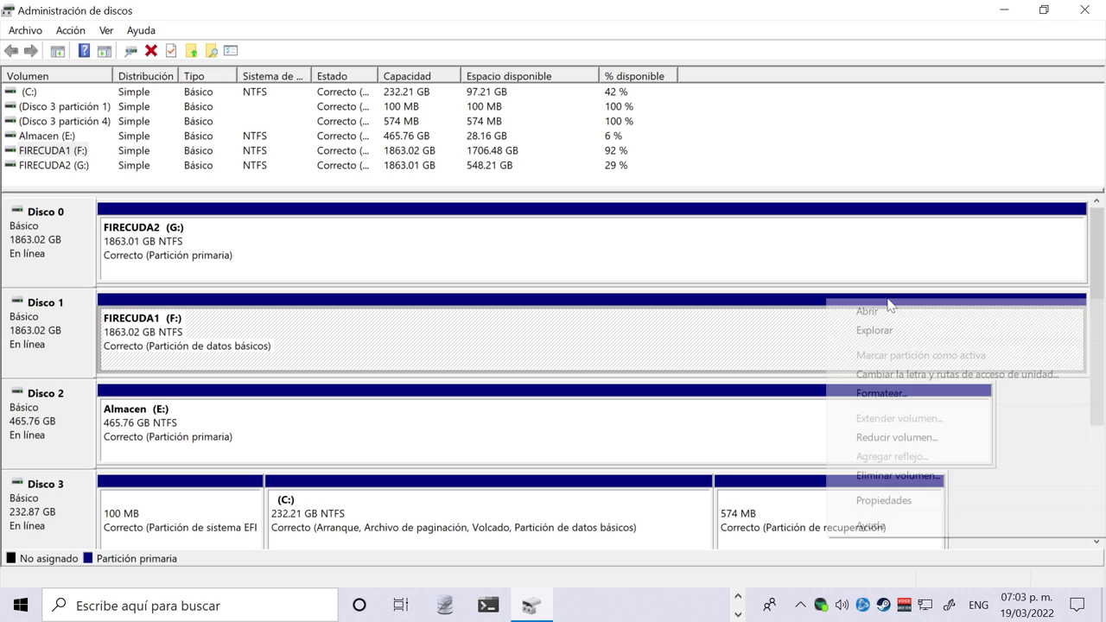
right_click(892, 302)
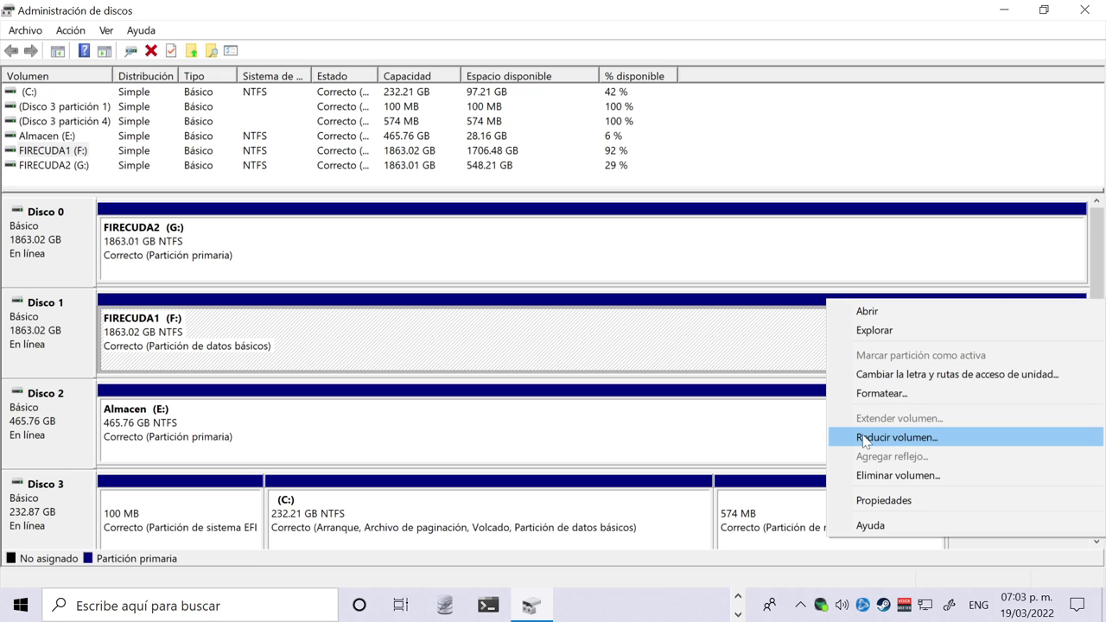
left_click(945, 437)
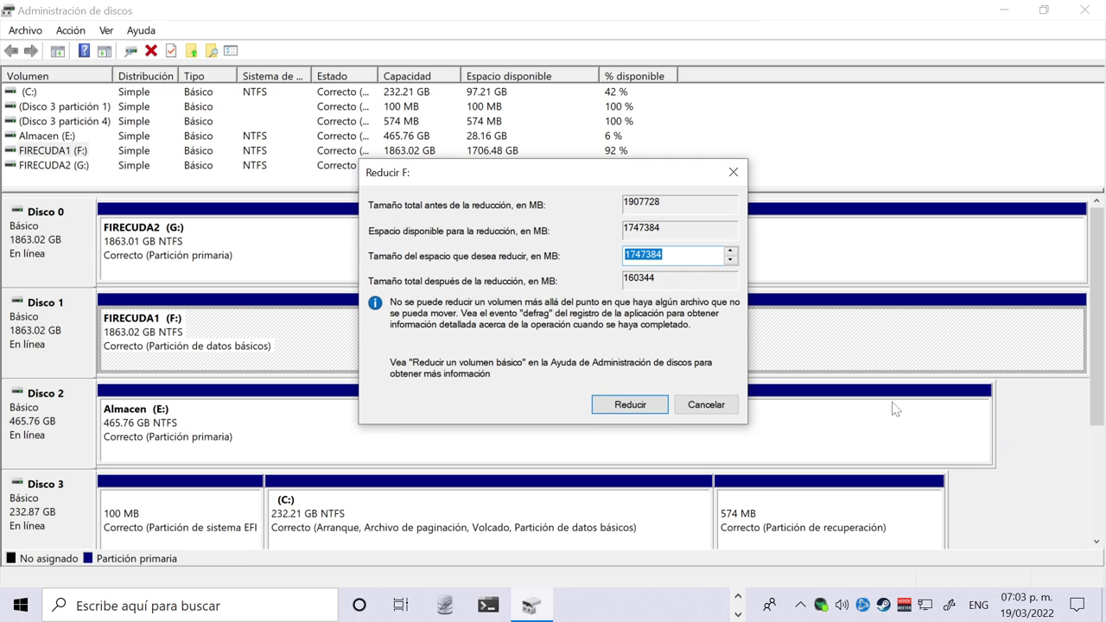
double_click(662, 255)
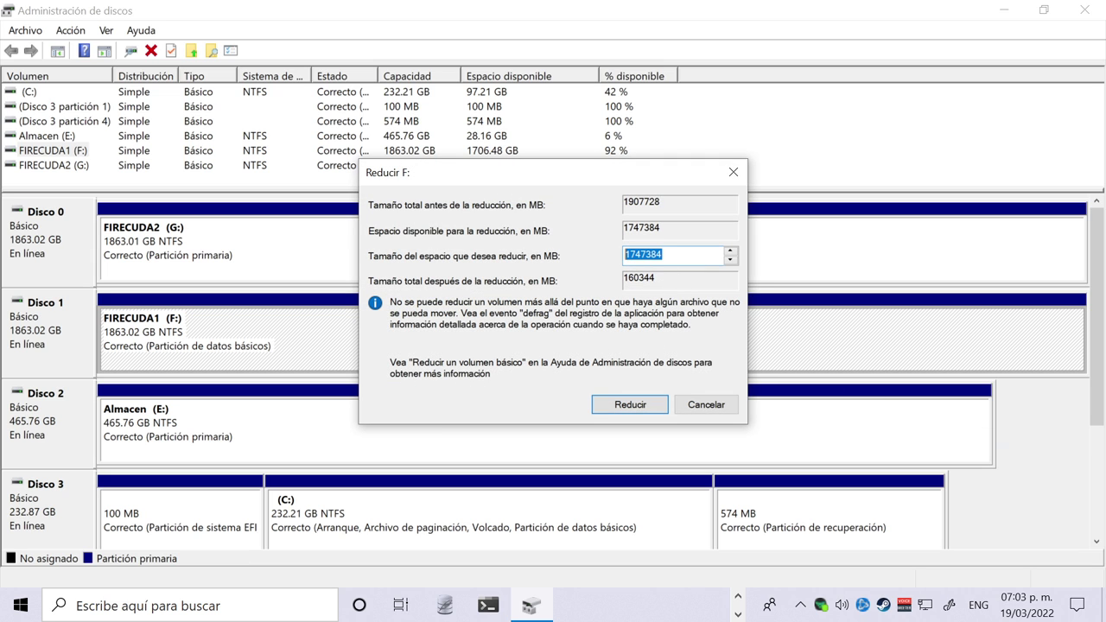
left_click(628, 254)
key("shift+Left")
key("shift+Left")
key("shift+Left")
key("shift+Left")
key("shift+Left")
key("shift+Left")
key("shift+Left")
key("End")
key("shift+Left")
key("shift+Left")
key("shift+Left")
key("shift+Left")
key("shift+Left")
key("shift+Left")
type("1000")
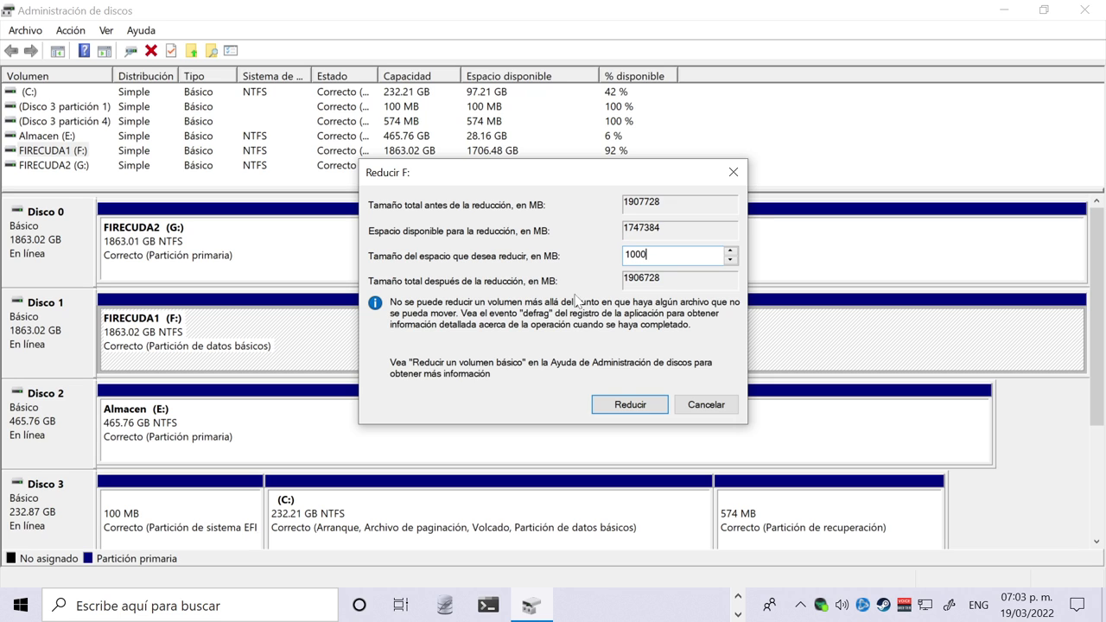
key("shift+Left")
key("shift+Left")
key("shift+Left")
key("shift+Left")
left_click(640, 404)
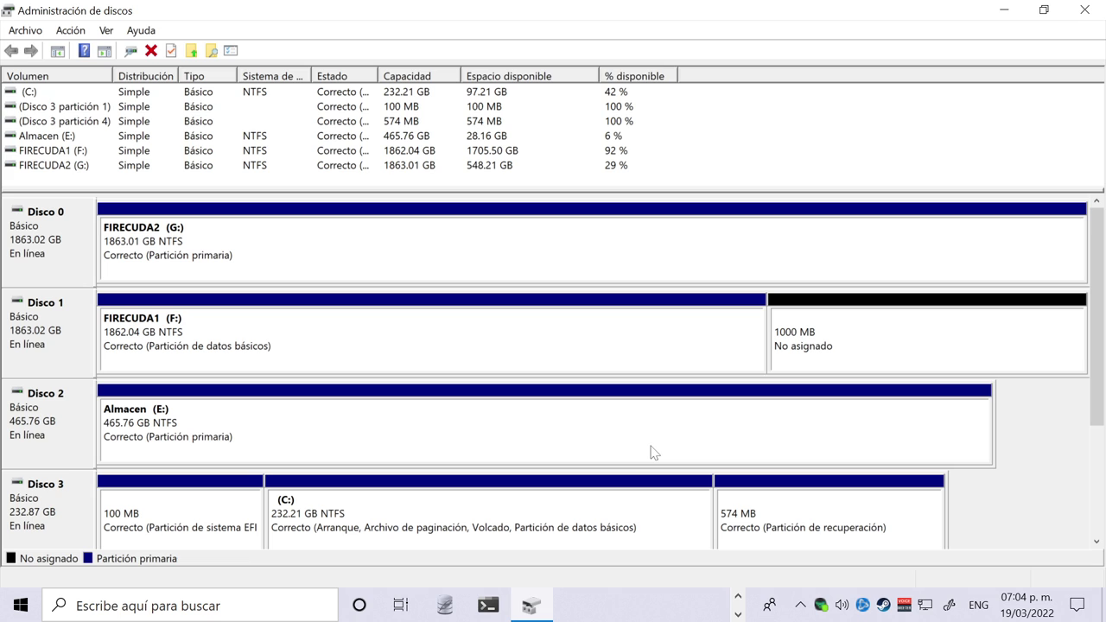
Examine the 1000 MB unallocated space and the neighbouring FIRECUDA1 (F:) volume on Disco 1.
left_click(813, 350)
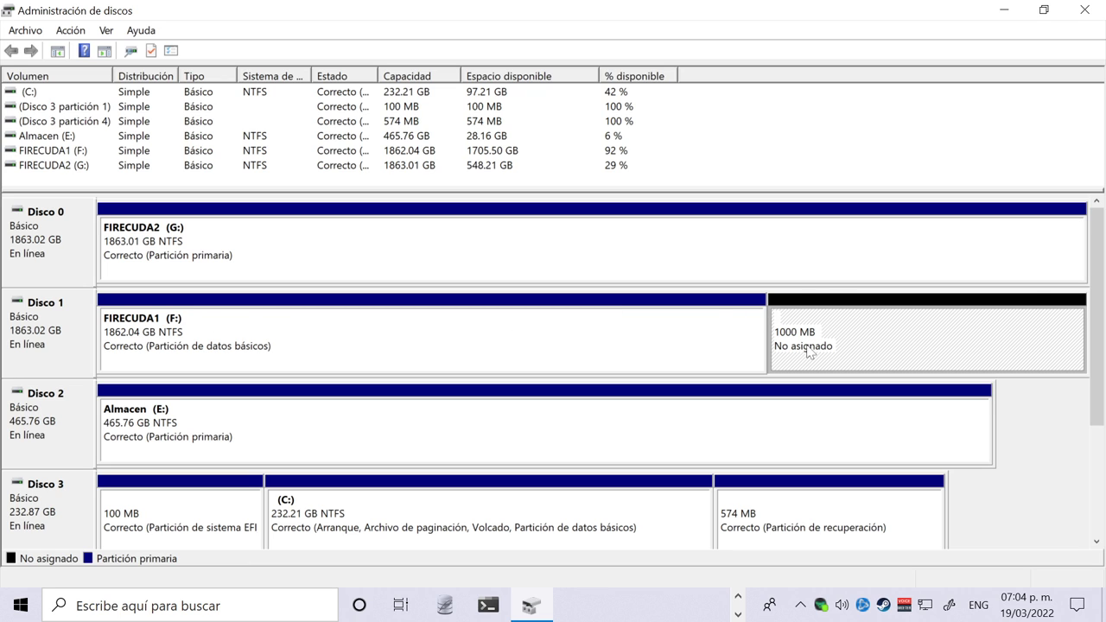
right_click(808, 309)
left_click(737, 309)
left_click(737, 308)
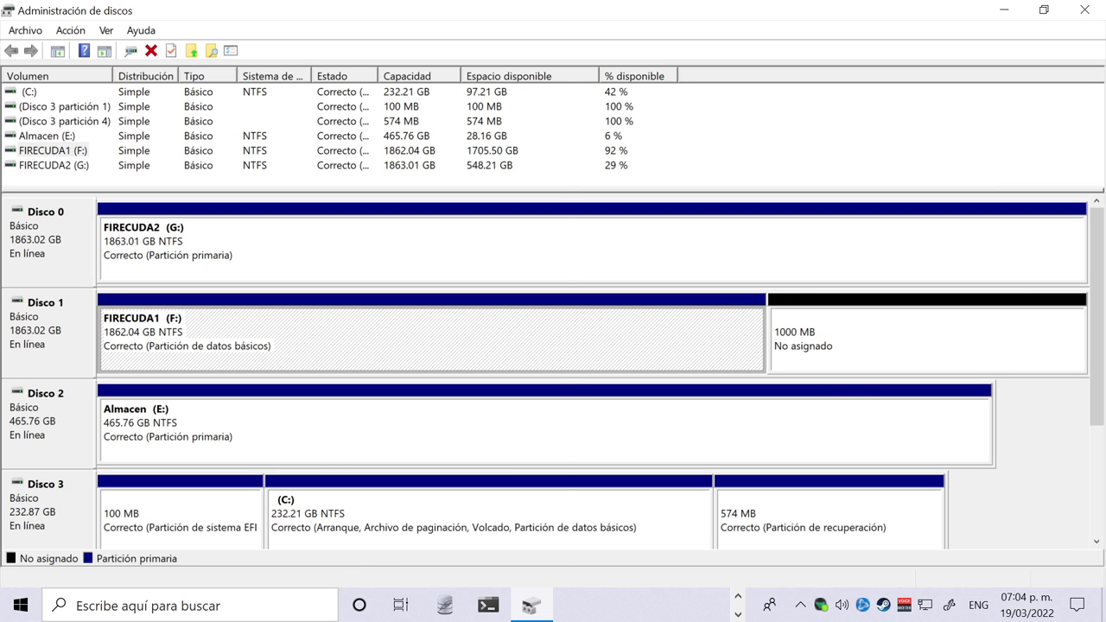
Check the capacity of the FIRECUDA1 (F:) drive in its properties in File Explorer, and close the window.
left_click(21, 607)
left_click(21, 607)
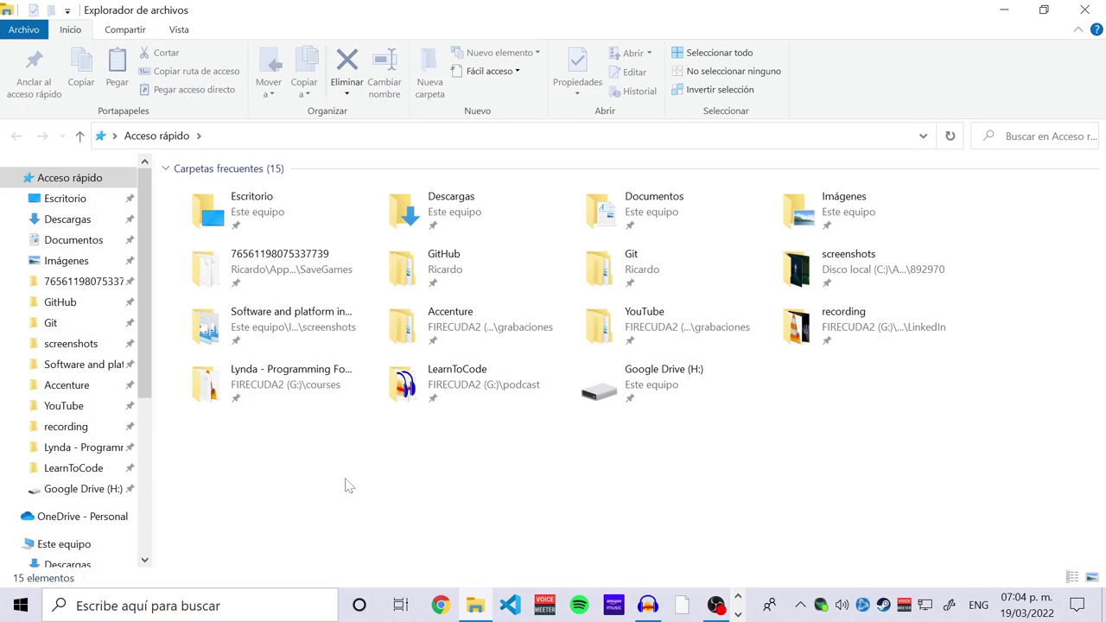
scroll(139, 389, "down", 5)
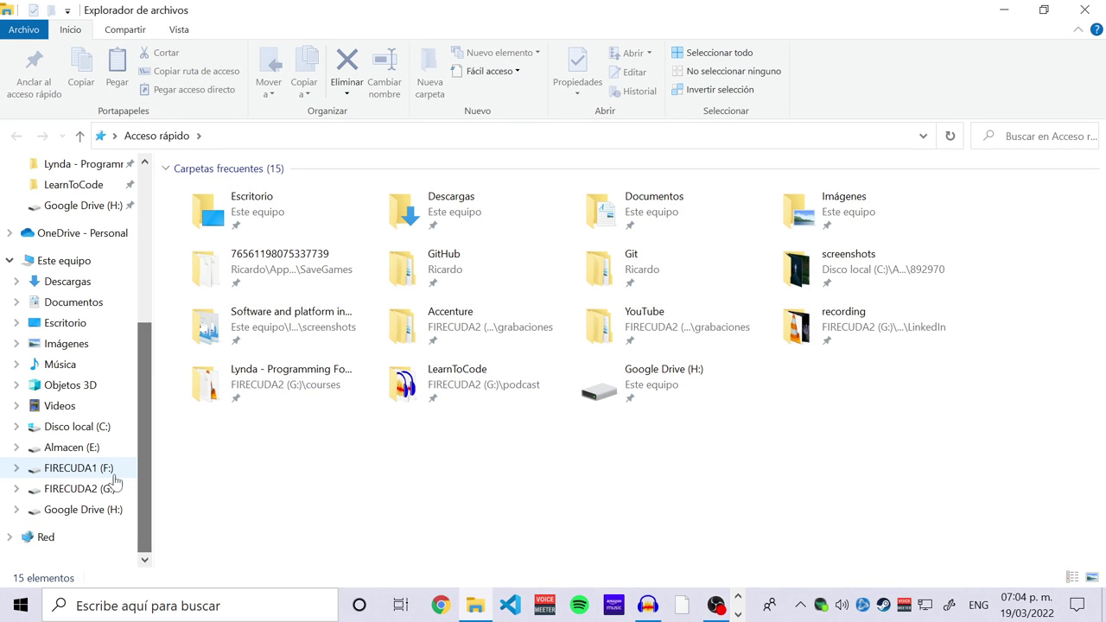
left_click(113, 475)
right_click(274, 464)
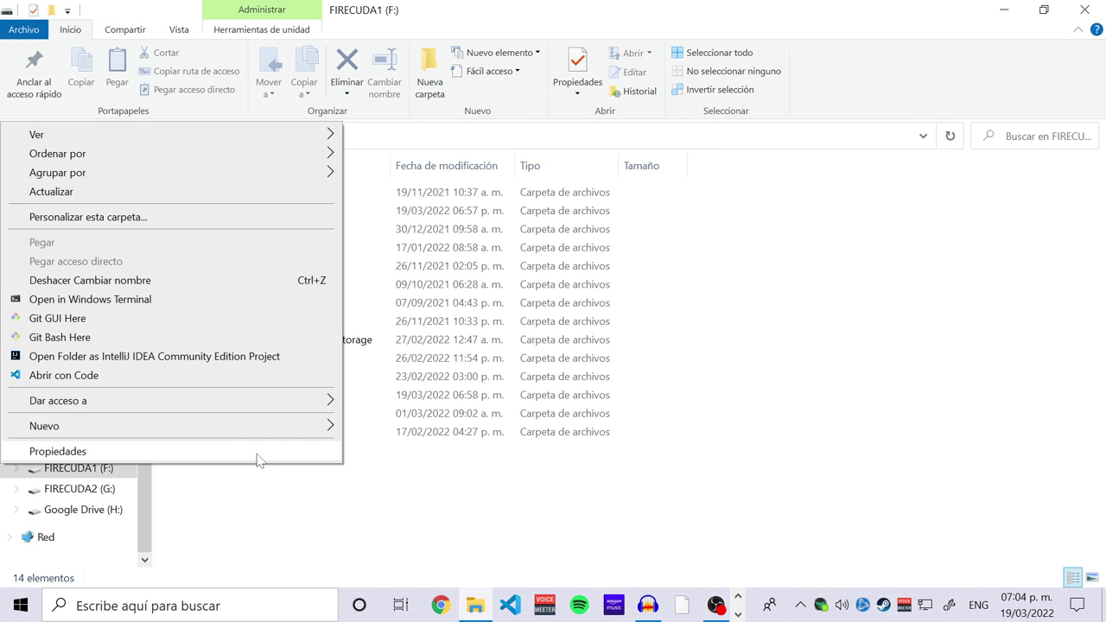
left_click(257, 453)
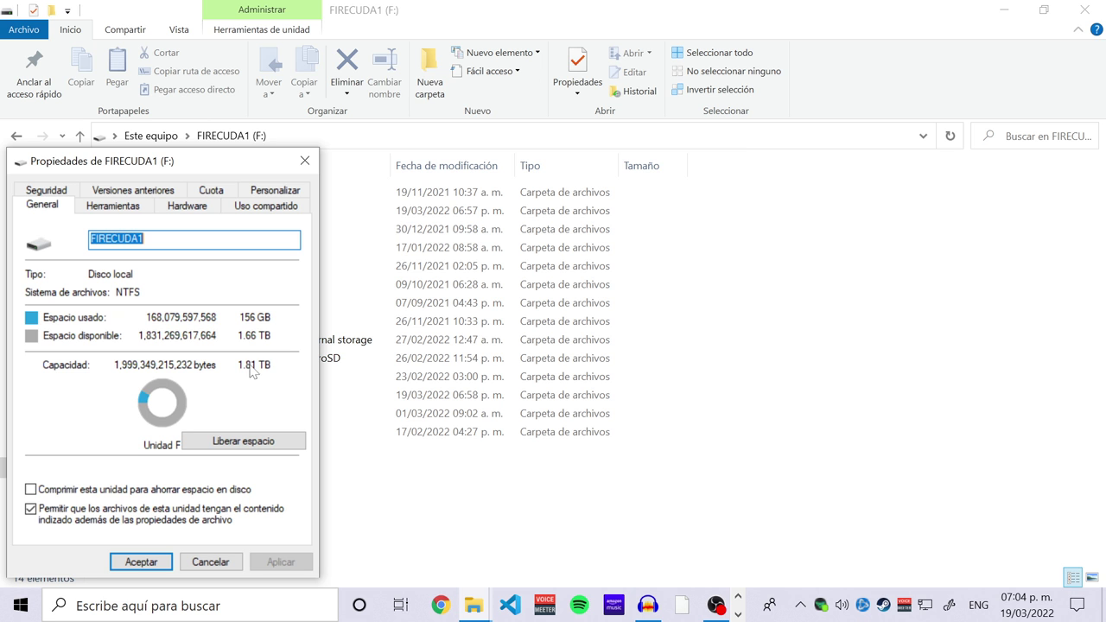
left_click(210, 562)
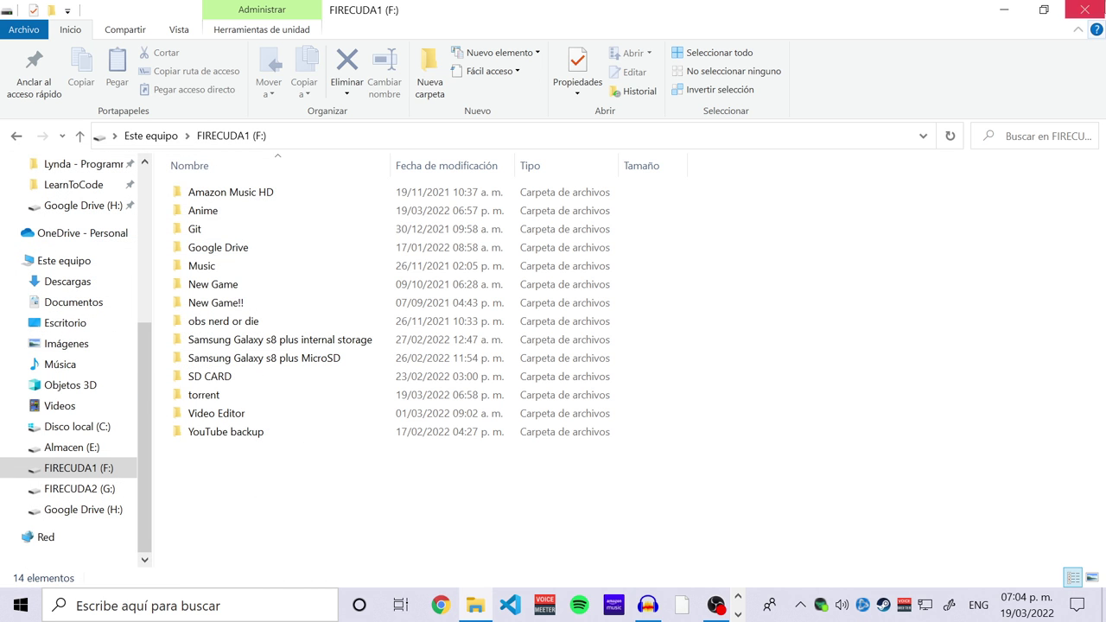
left_click(1085, 9)
Start a new simple volume in the 1000 MB unallocated space on Disco 1 in Administración de discos, with a size of 999 MB.
left_click(884, 343)
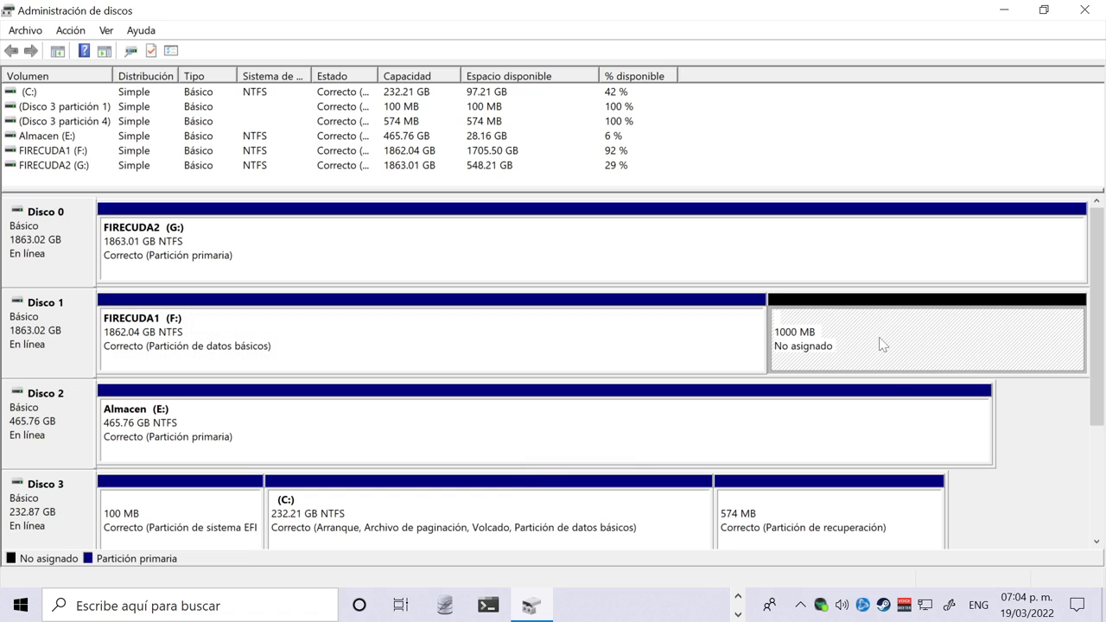
right_click(924, 335)
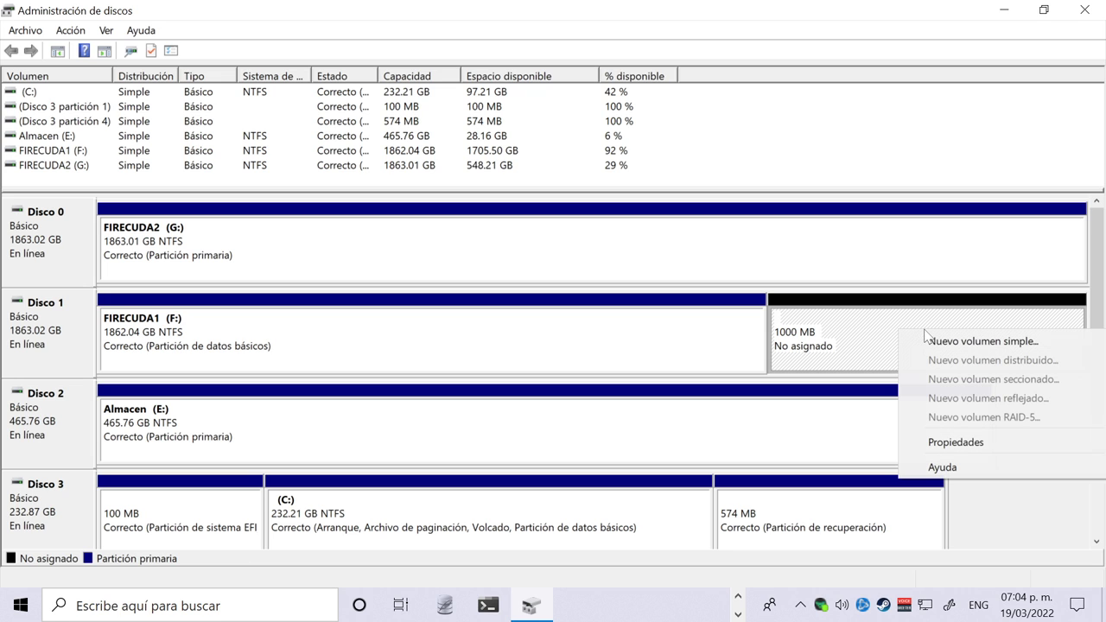
left_click(879, 328)
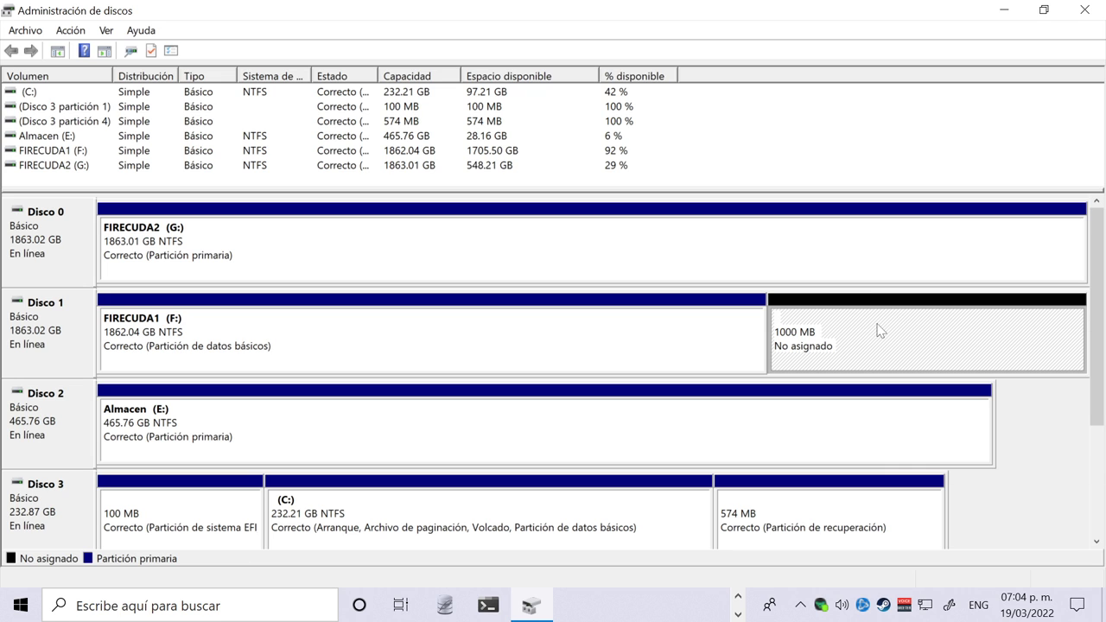
right_click(829, 332)
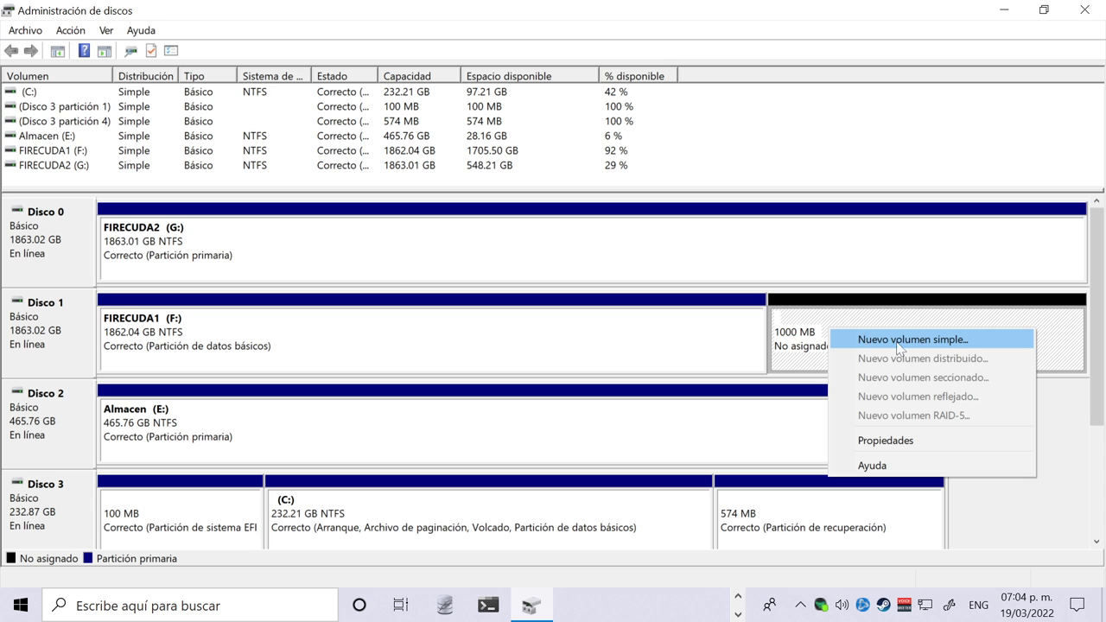
left_click(854, 319)
right_click(853, 318)
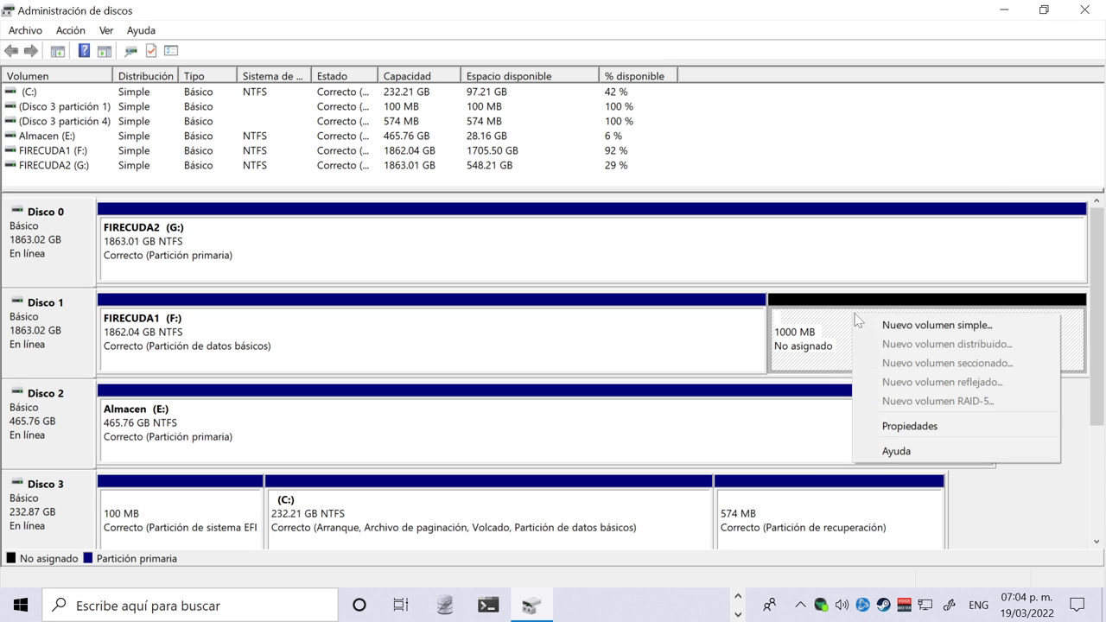
left_click(913, 328)
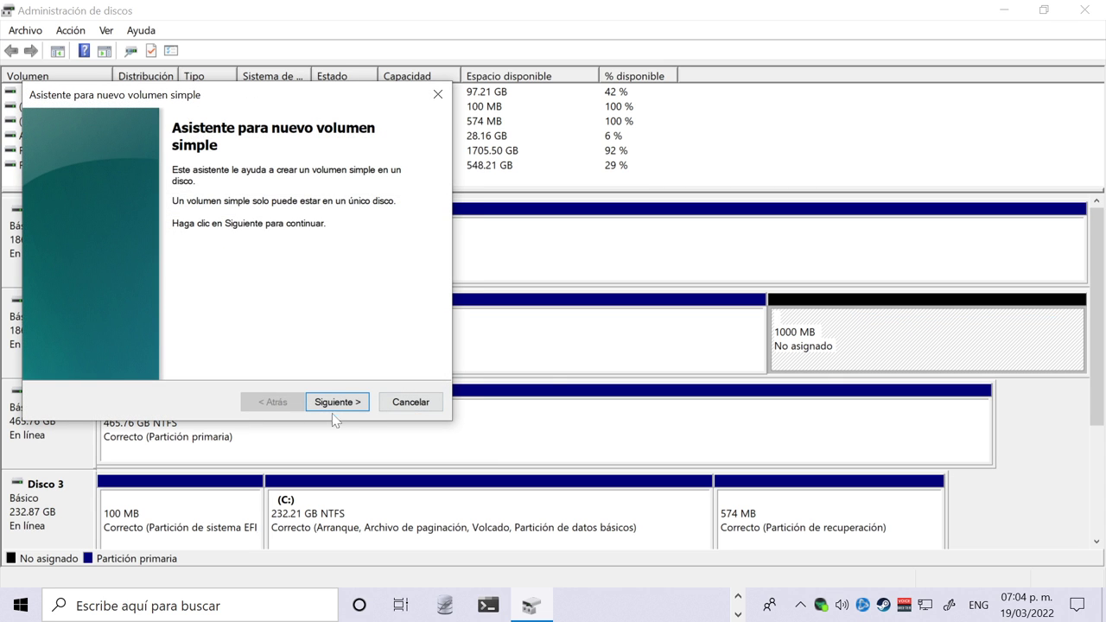
left_click(331, 406)
left_click(272, 402)
left_click(339, 402)
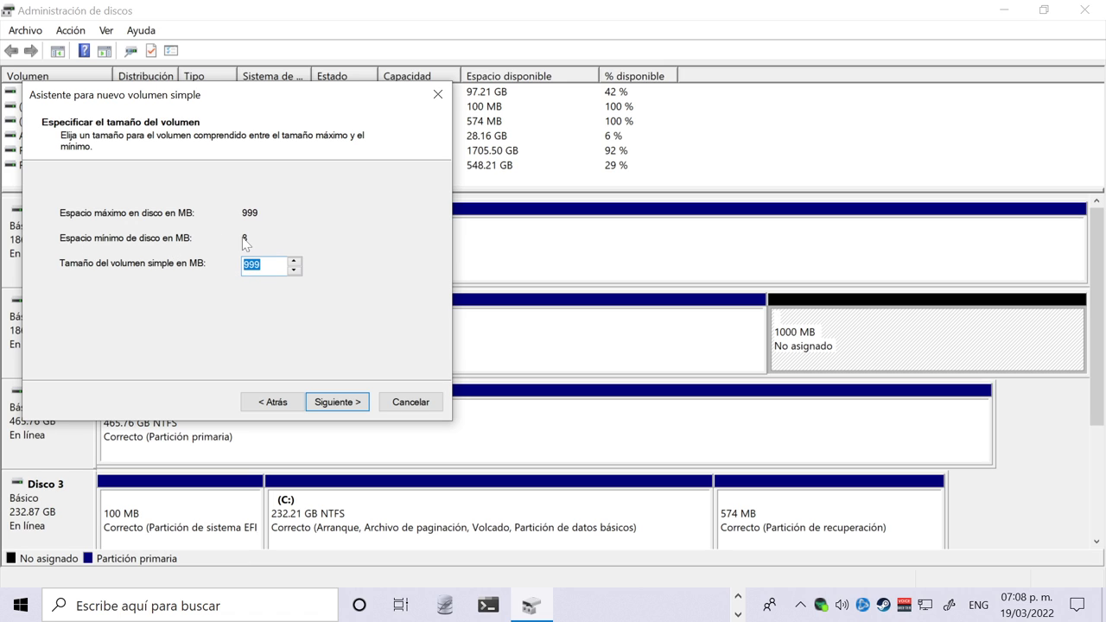
left_click(355, 405)
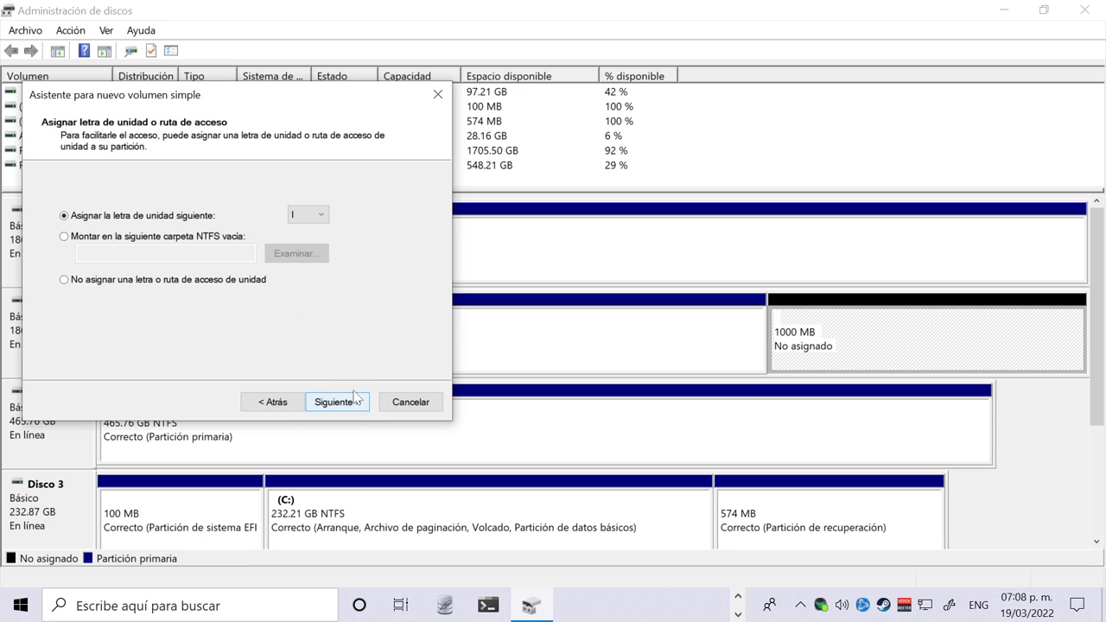
Assign drive letter J to the new simple volume.
left_click(318, 217)
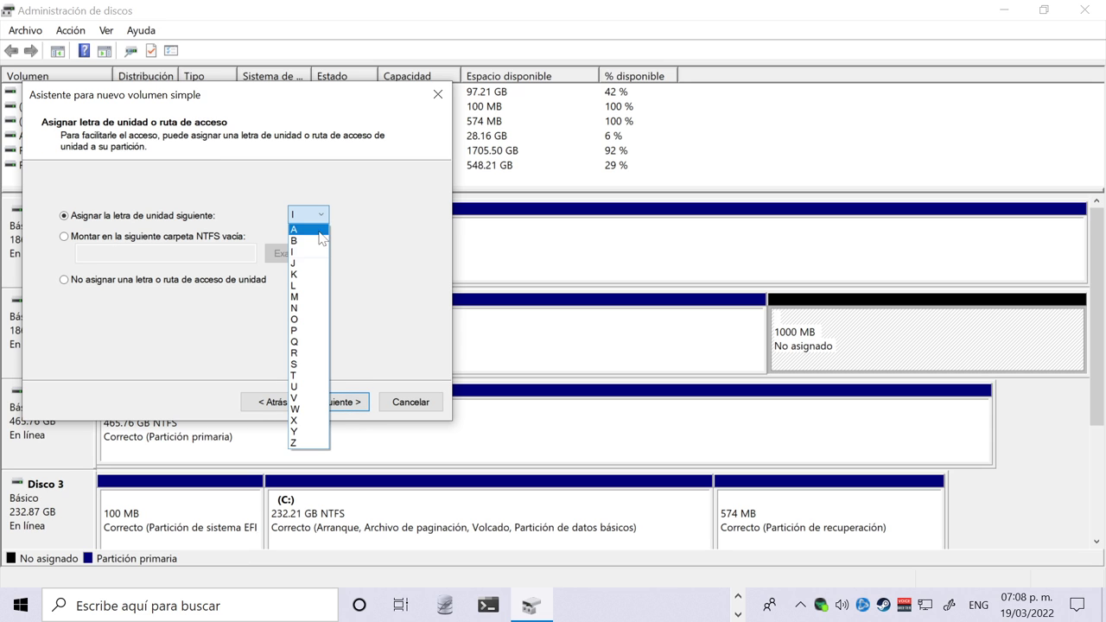
left_click(312, 252)
left_click(316, 217)
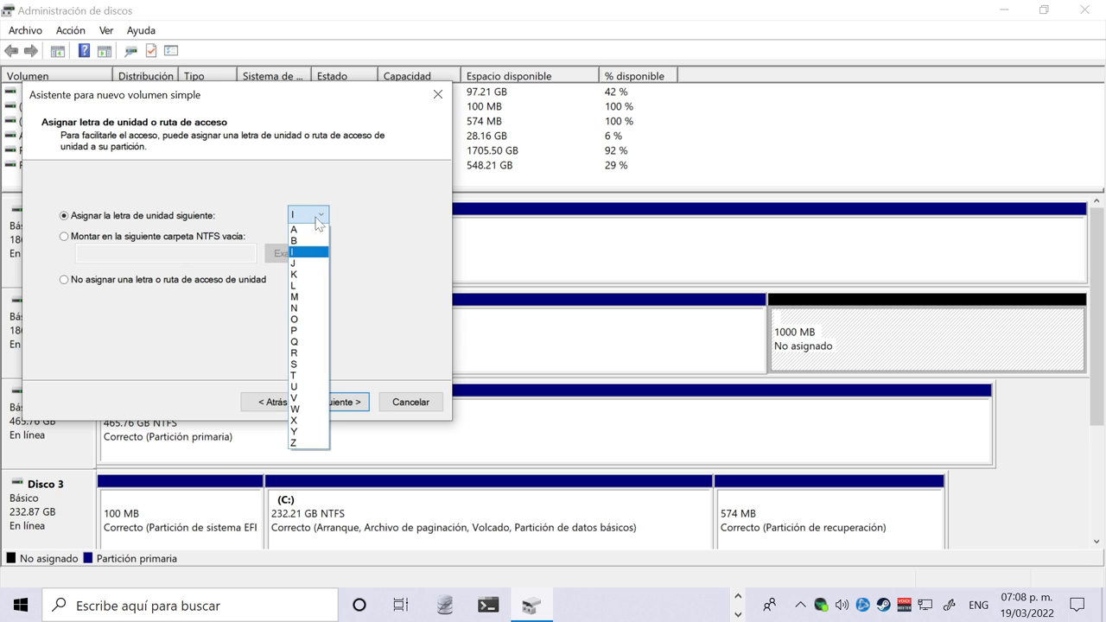
left_click(309, 263)
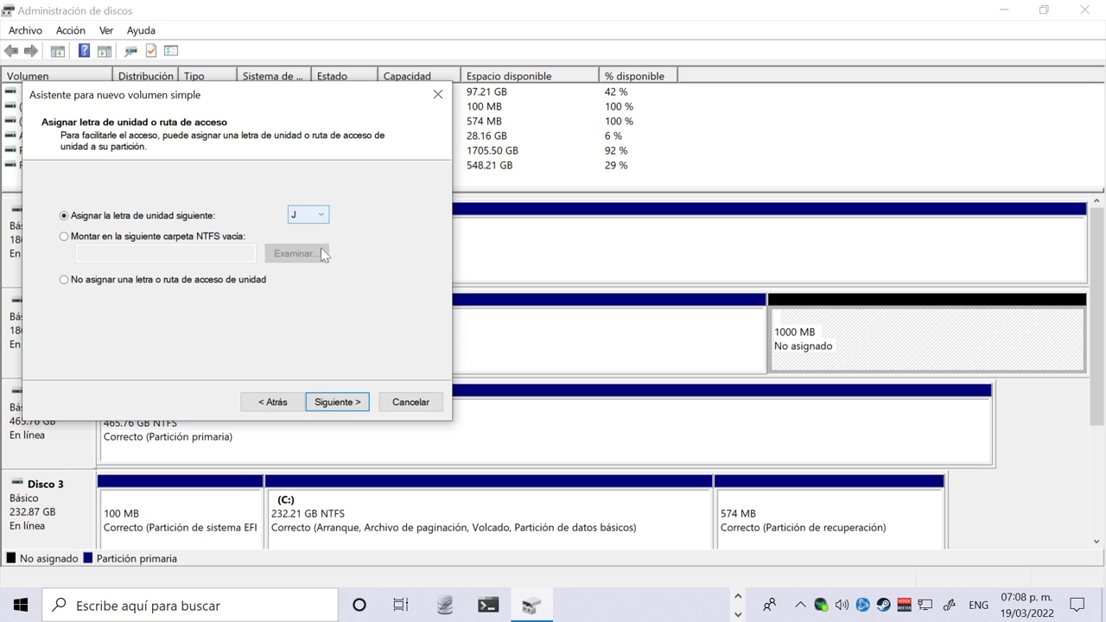
left_click(351, 406)
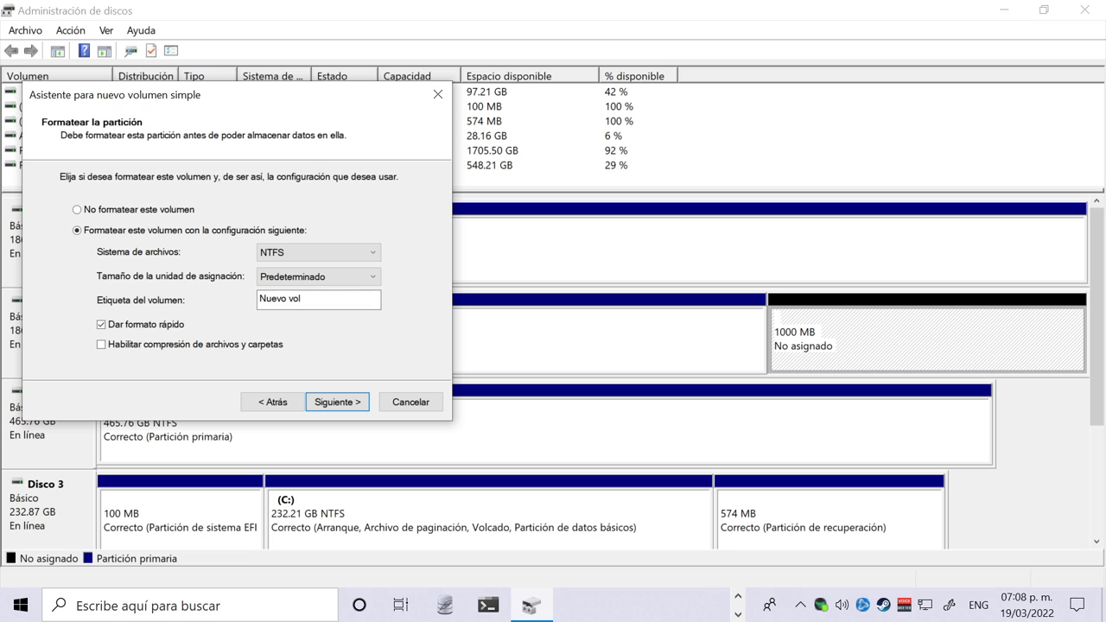
Label the new volume MySQL, format it as NTFS with default allocation size and quick format, and finish the wizard.
left_click_drag(259, 299, 304, 299)
type("MySQL")
left_click(337, 402)
left_click(361, 402)
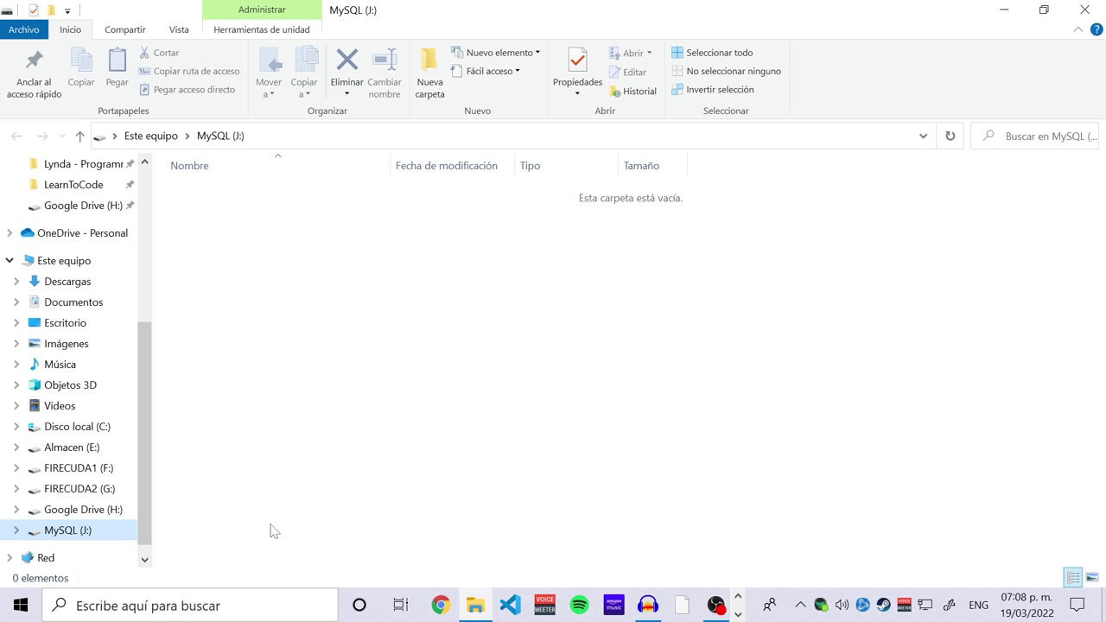
Check the used space, free space and capacity in the properties of the MySQL (J:) drive.
right_click(371, 356)
left_click(308, 347)
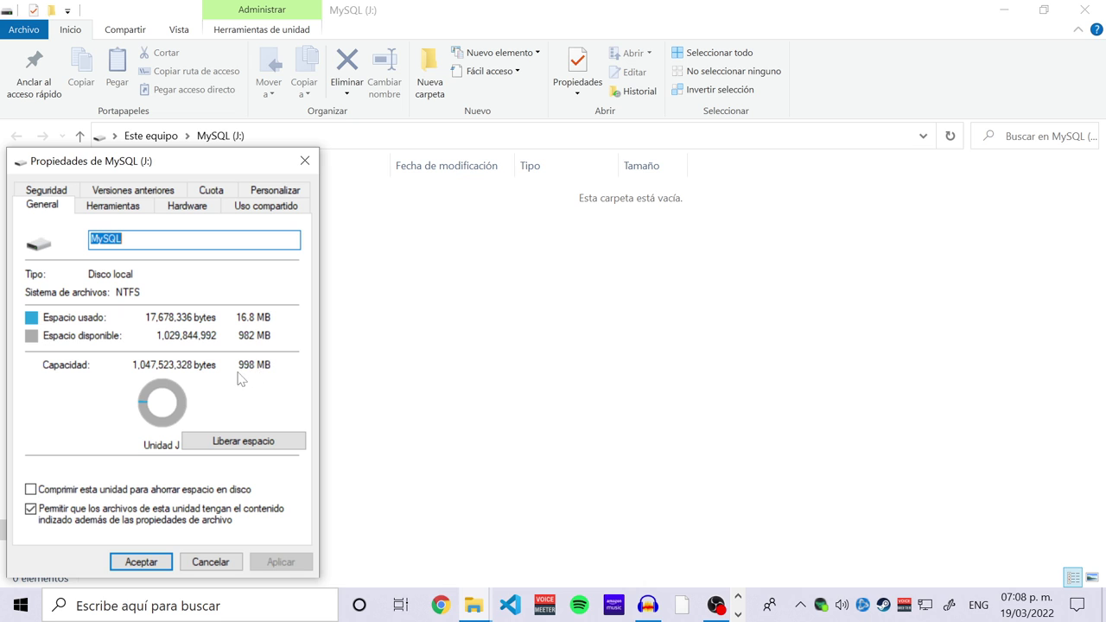
left_click(229, 562)
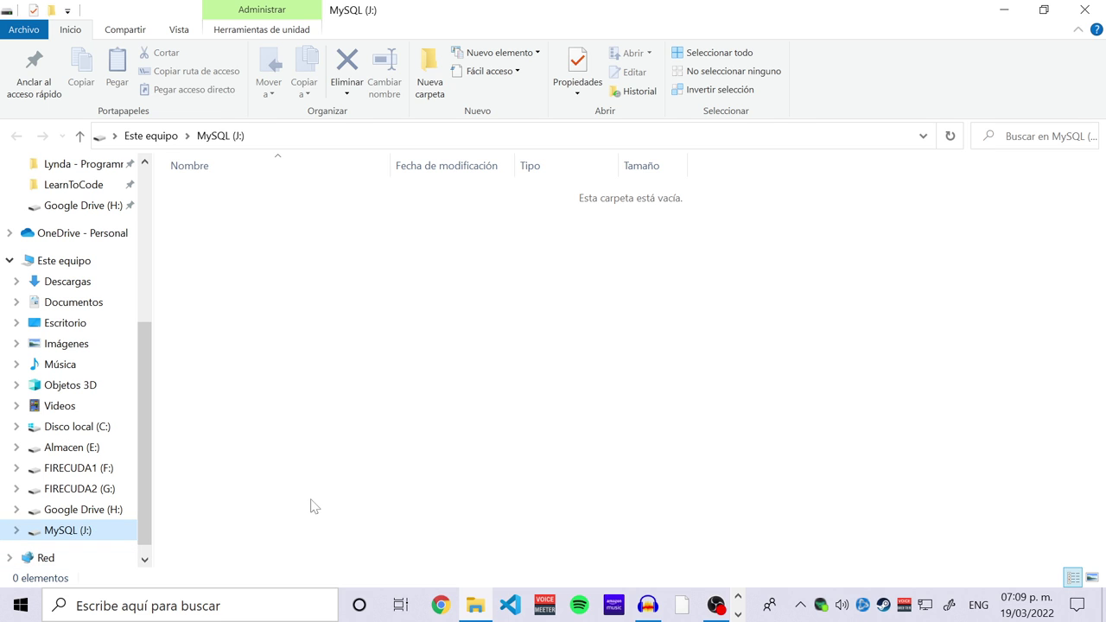
scroll(144, 518, "down", 1)
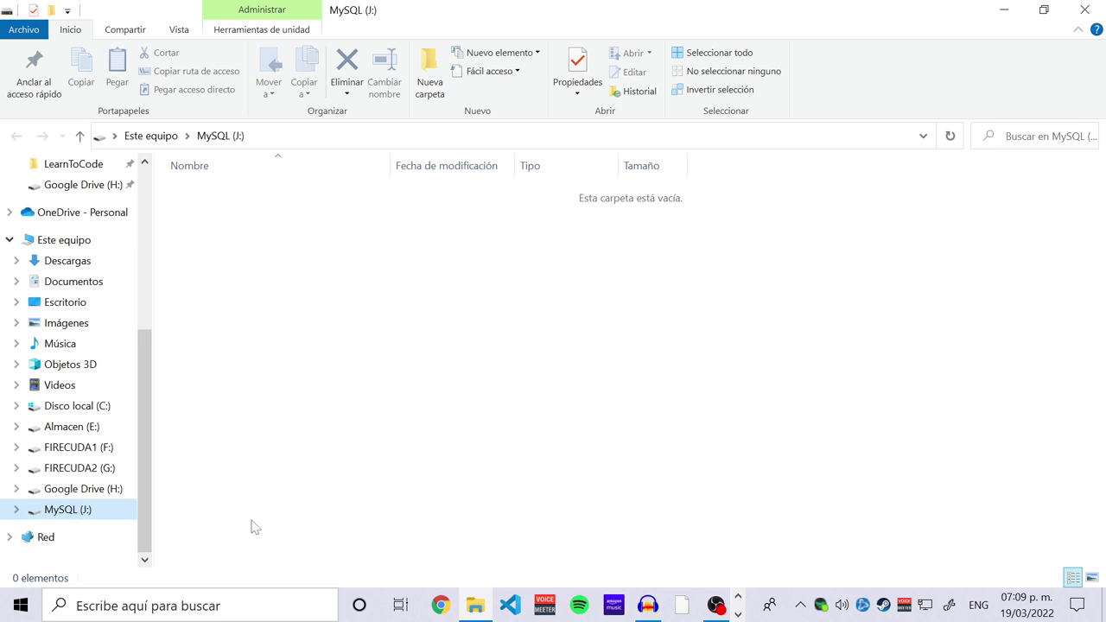
right_click(373, 318)
left_click(239, 575)
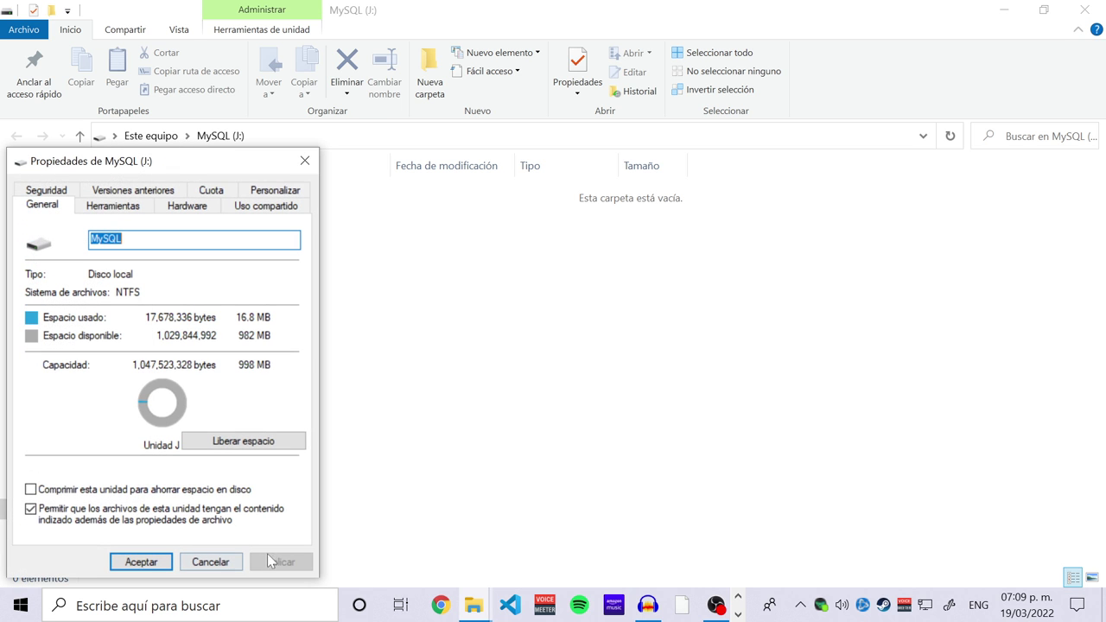
left_click(222, 562)
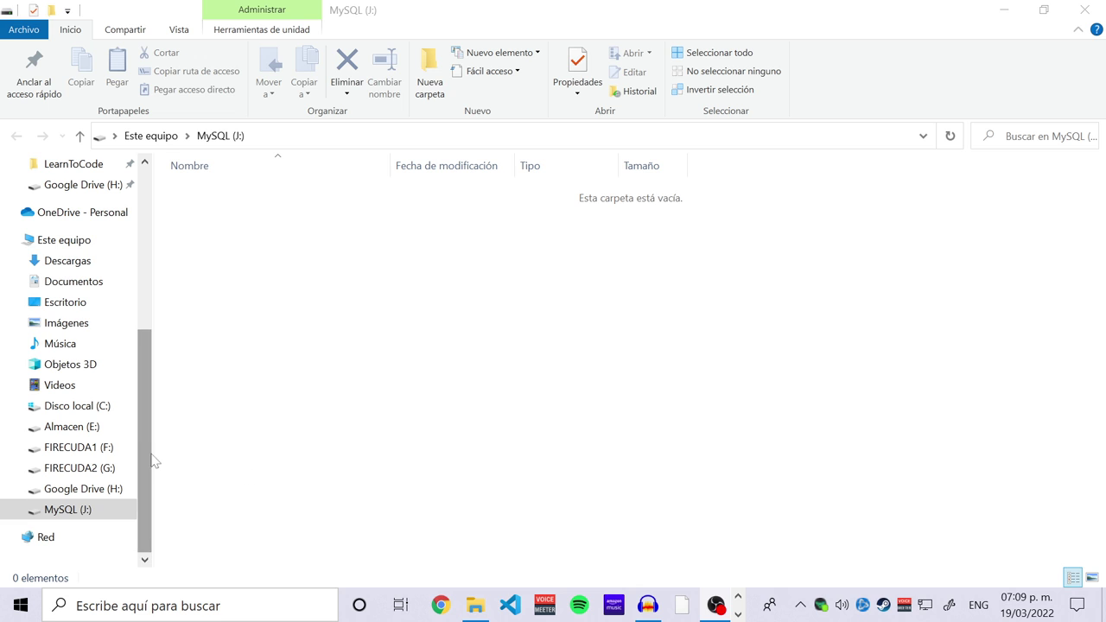
left_click(78, 517)
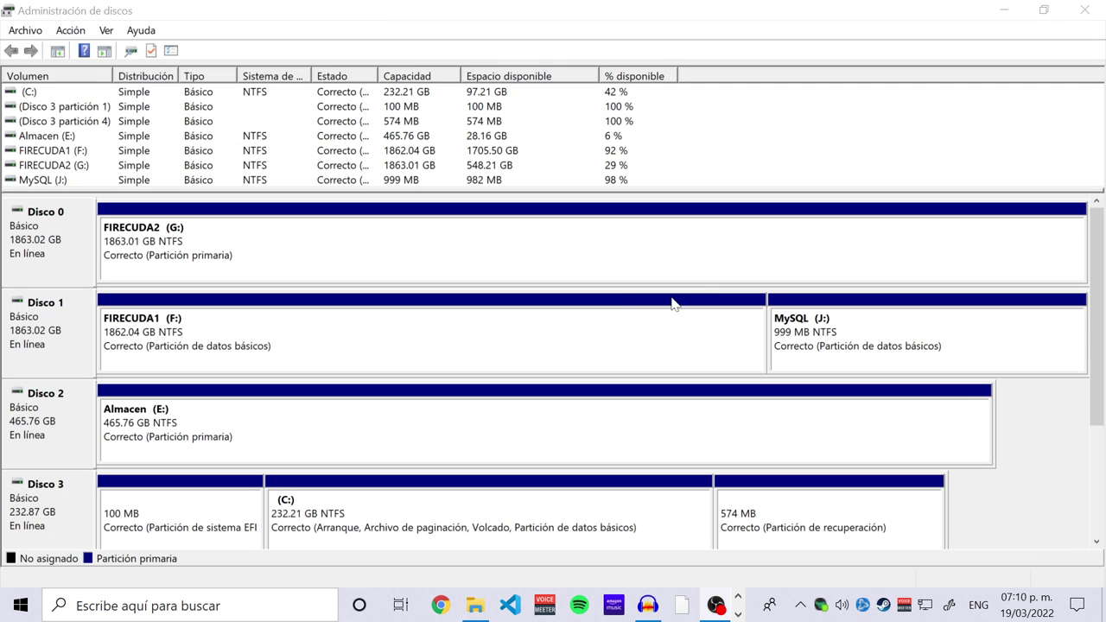
Inspect the MySQL (J:) volume on Disco 1, minimise Administración de discos and open the MySQL (J:) drive in File Explorer.
left_click(966, 363)
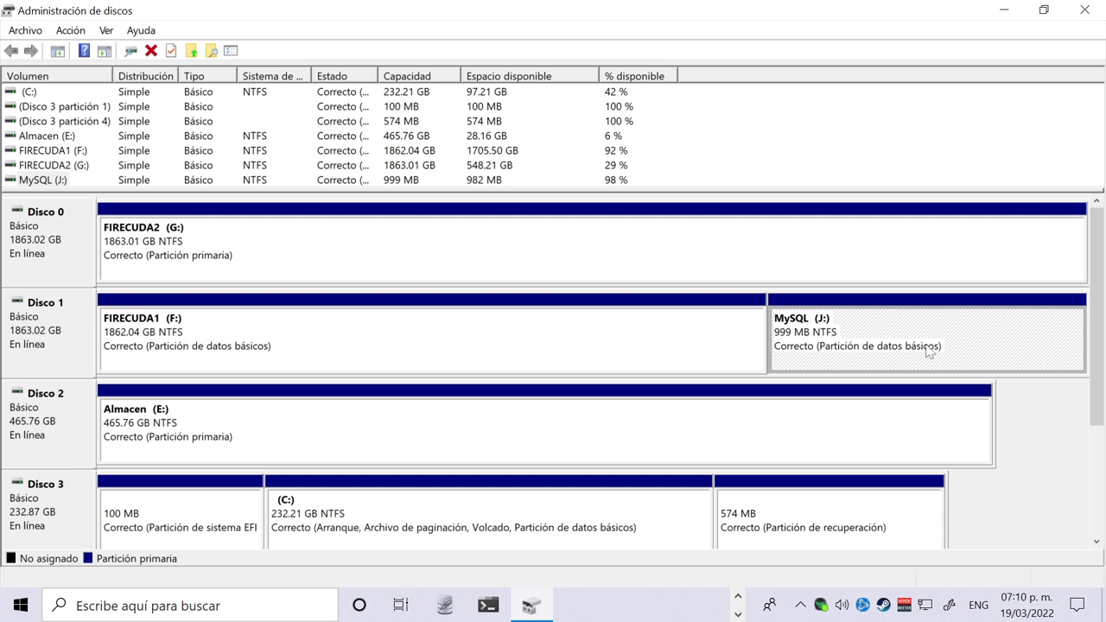
left_click(1005, 11)
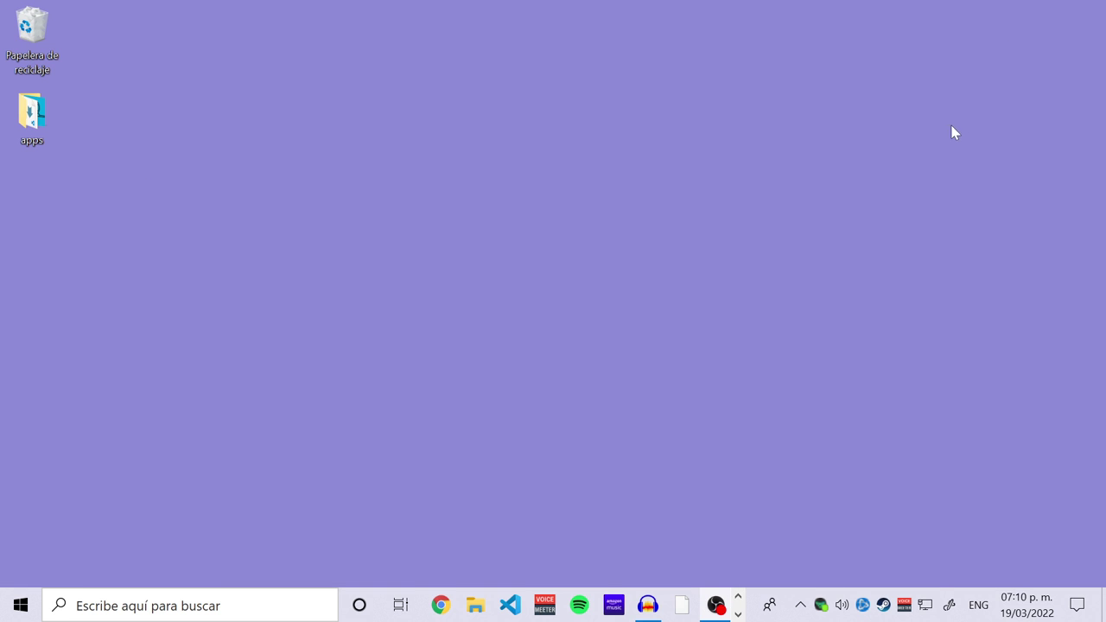
left_click(476, 606)
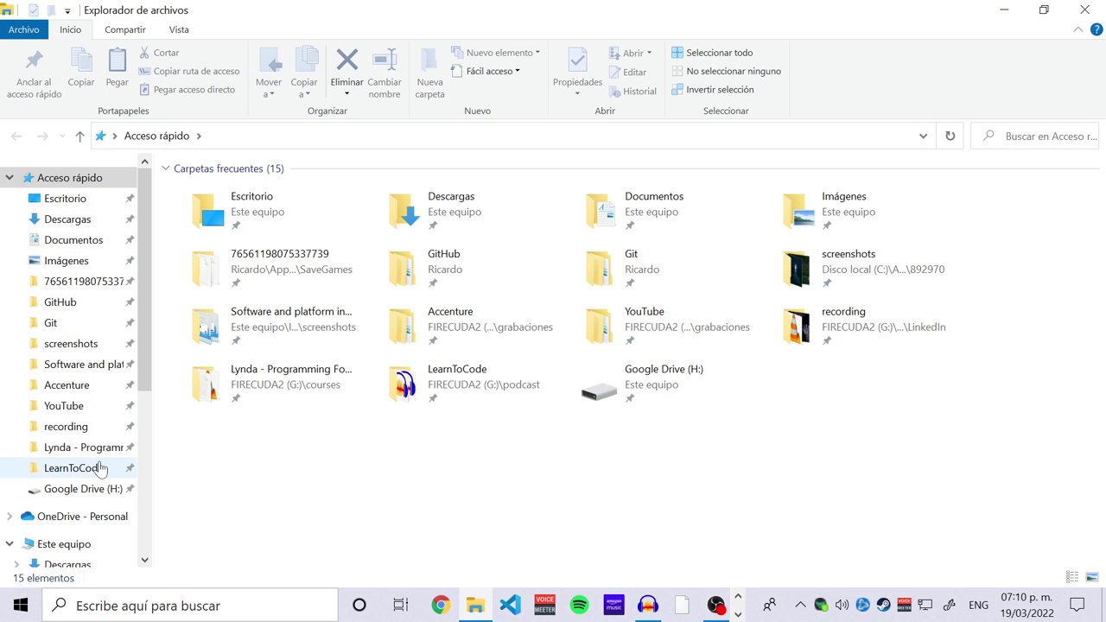
scroll(110, 490, "down", 5)
left_click(82, 509)
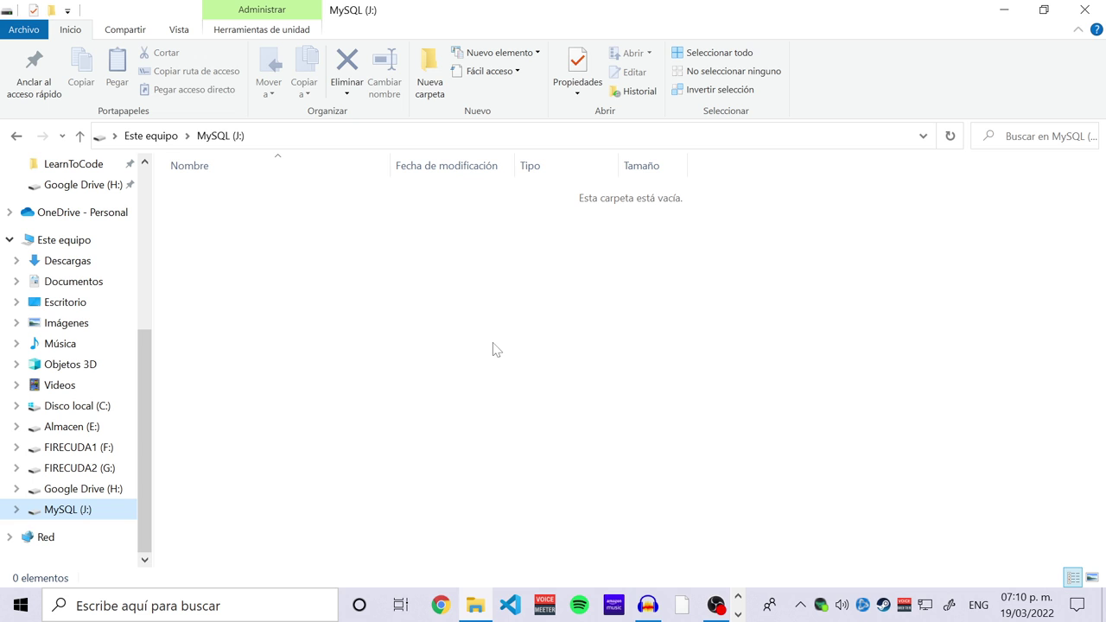
mouse_move(716, 604)
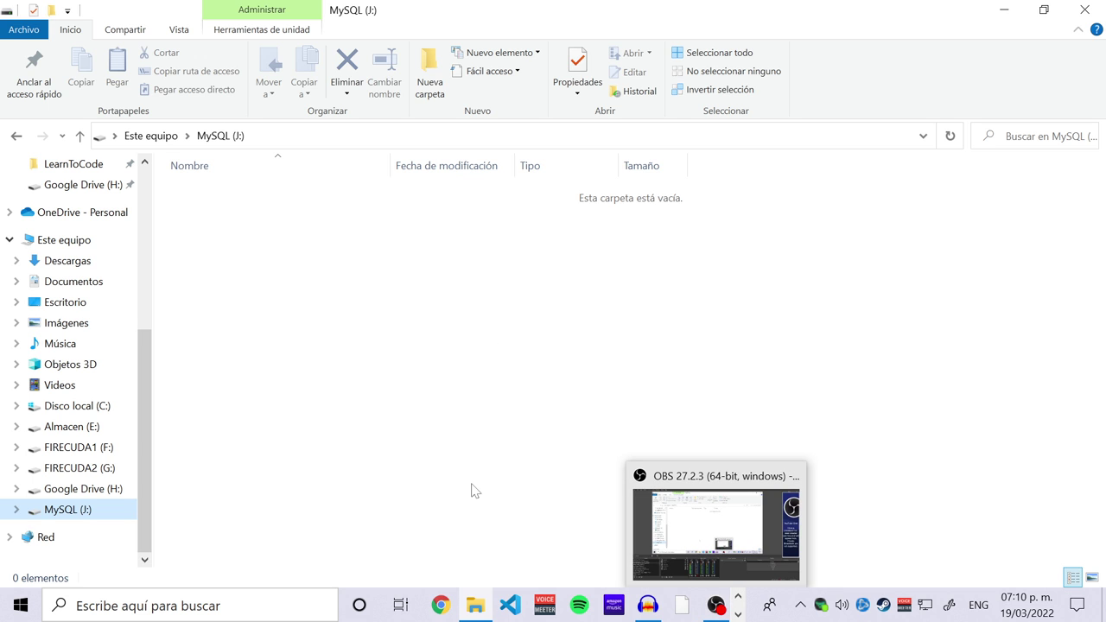